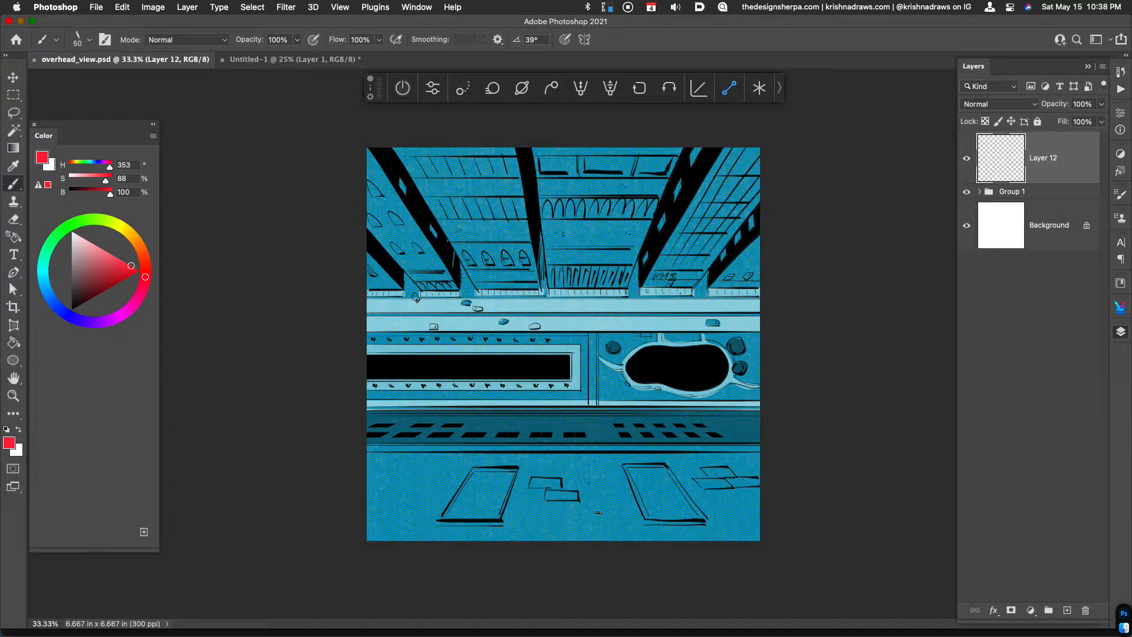
In the Untitled-1 document, open the Vanishing Point filter on Layer 1 and delete the existing perspective plane
{"action": "left_click", "coordinate": [293, 60]}
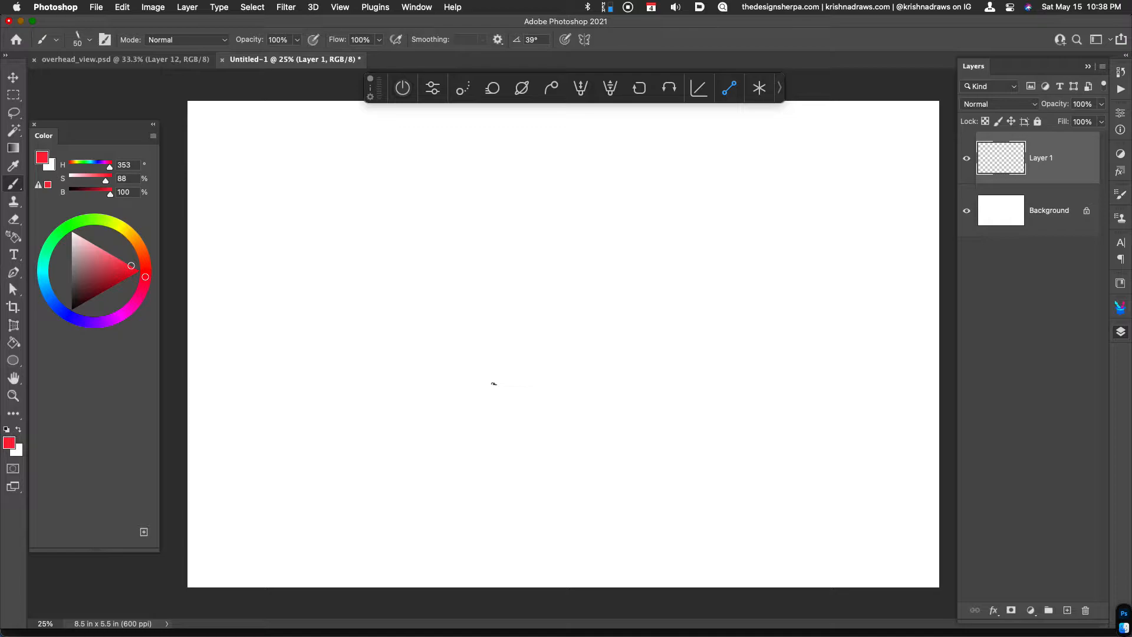
{"action": "key", "text": "super+minus"}
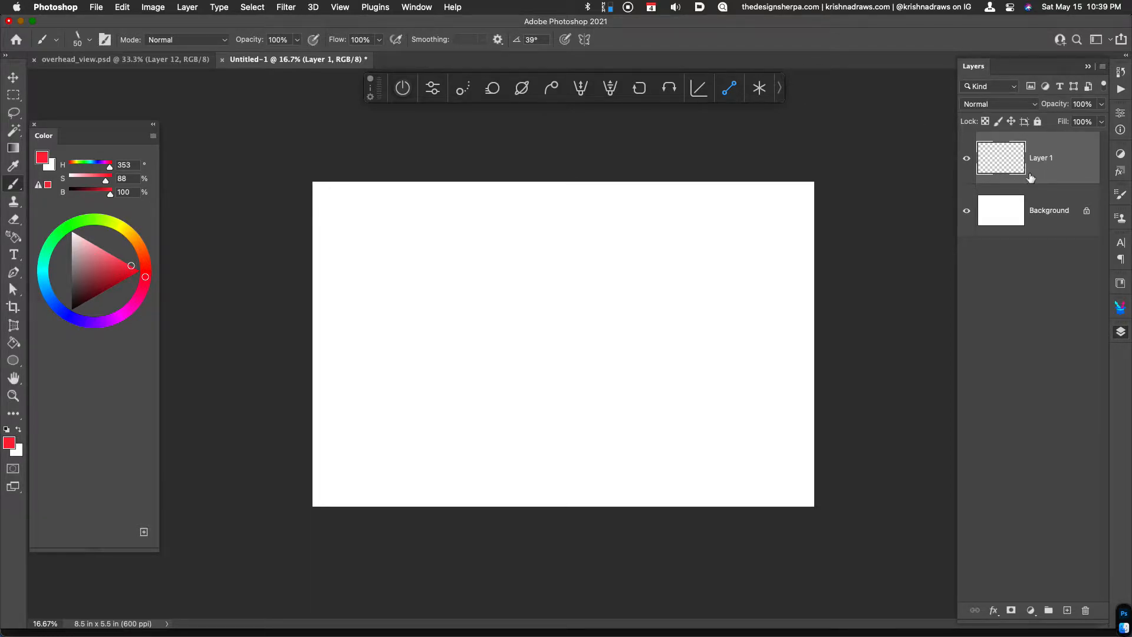
{"action": "left_click", "coordinate": [287, 8]}
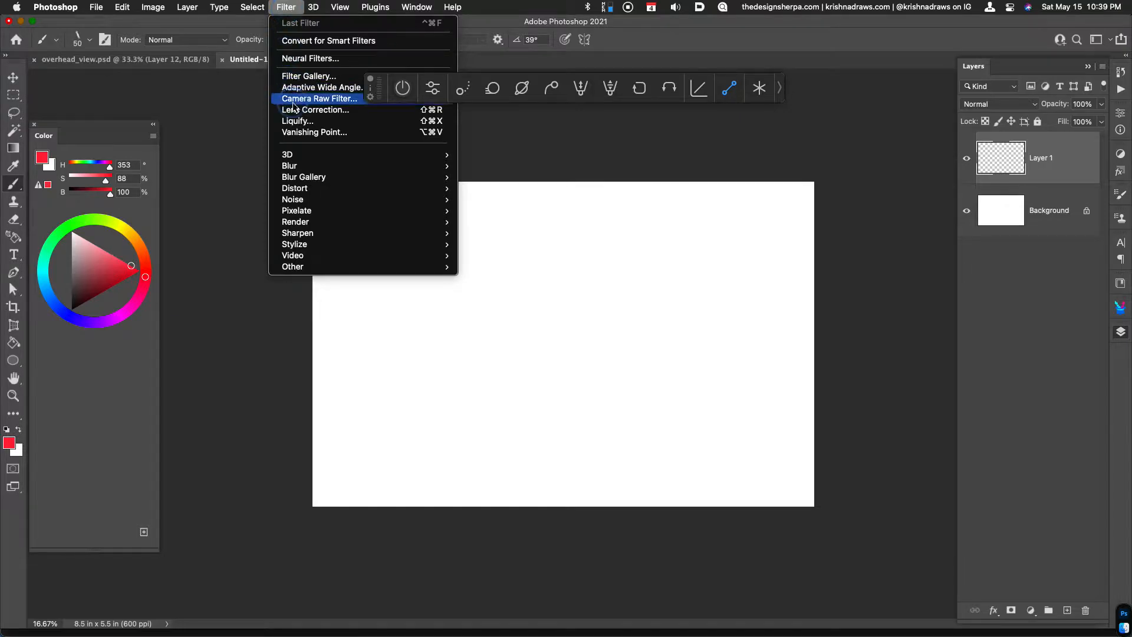
{"action": "left_click", "coordinate": [301, 131]}
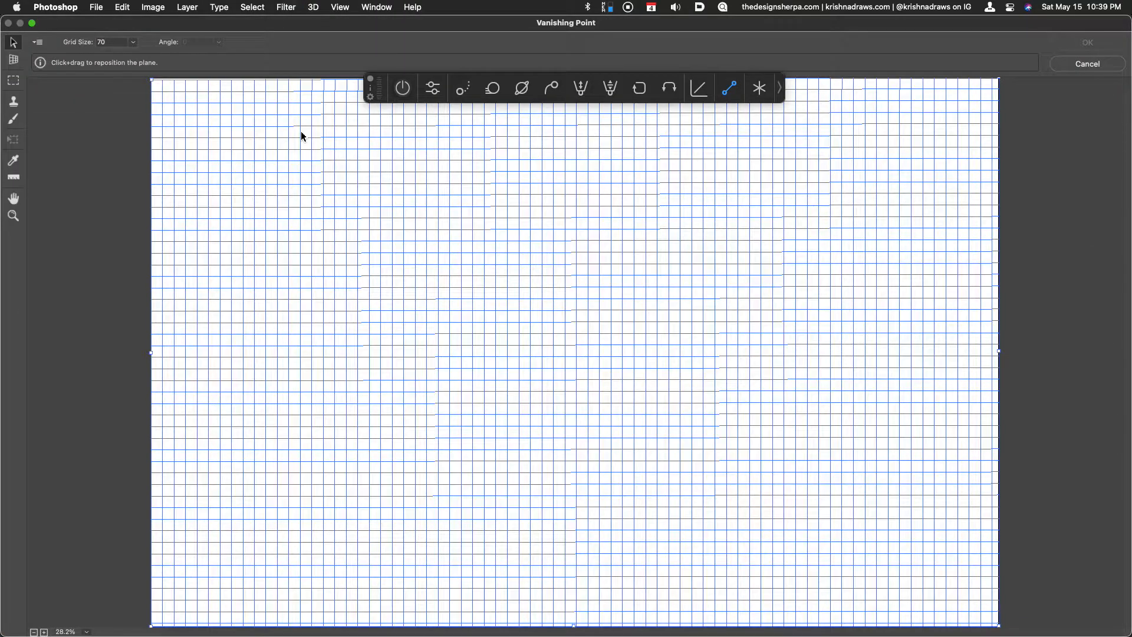
{"action": "key", "text": "super+minus"}
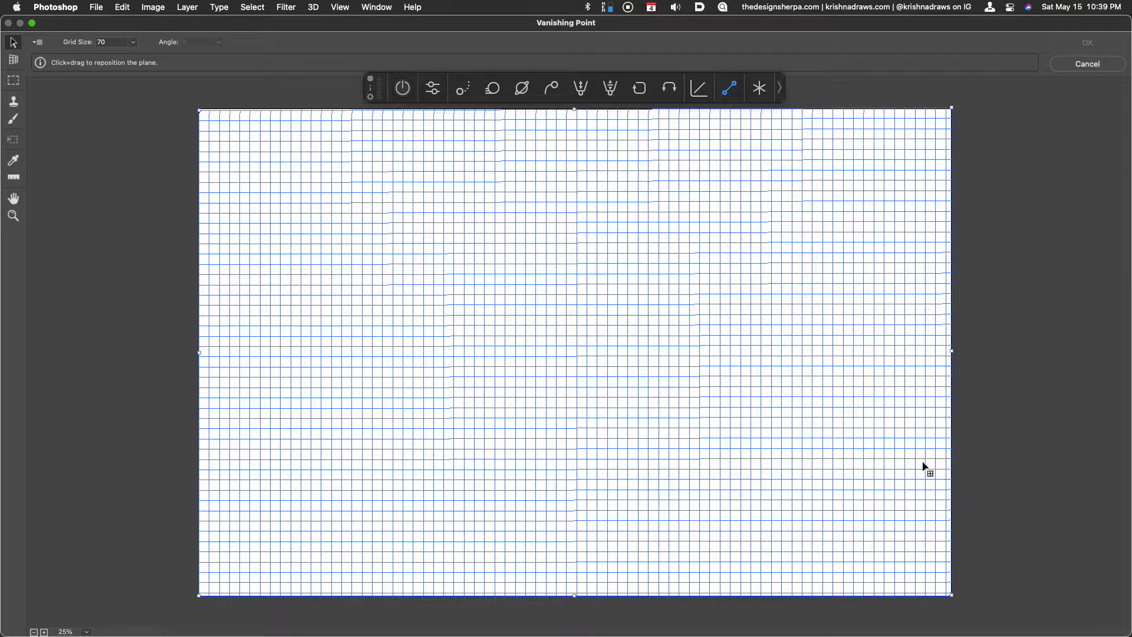
{"action": "key", "text": "BackSpace"}
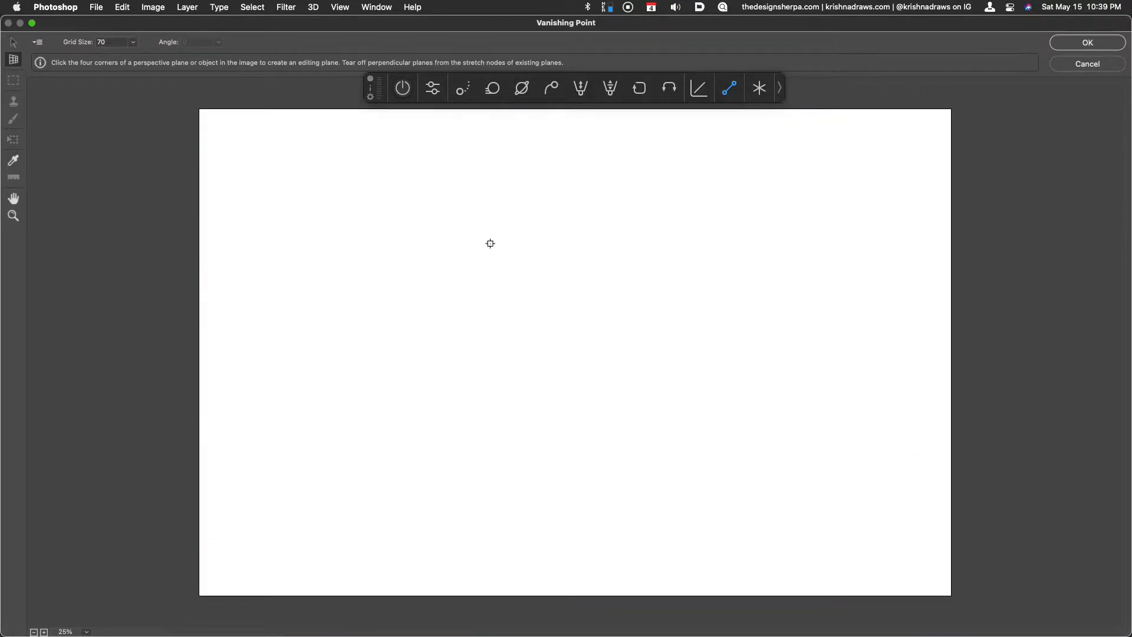
Create a new Vanishing Point plane with its four corners at the corners of the canvas
{"action": "left_click", "coordinate": [200, 110]}
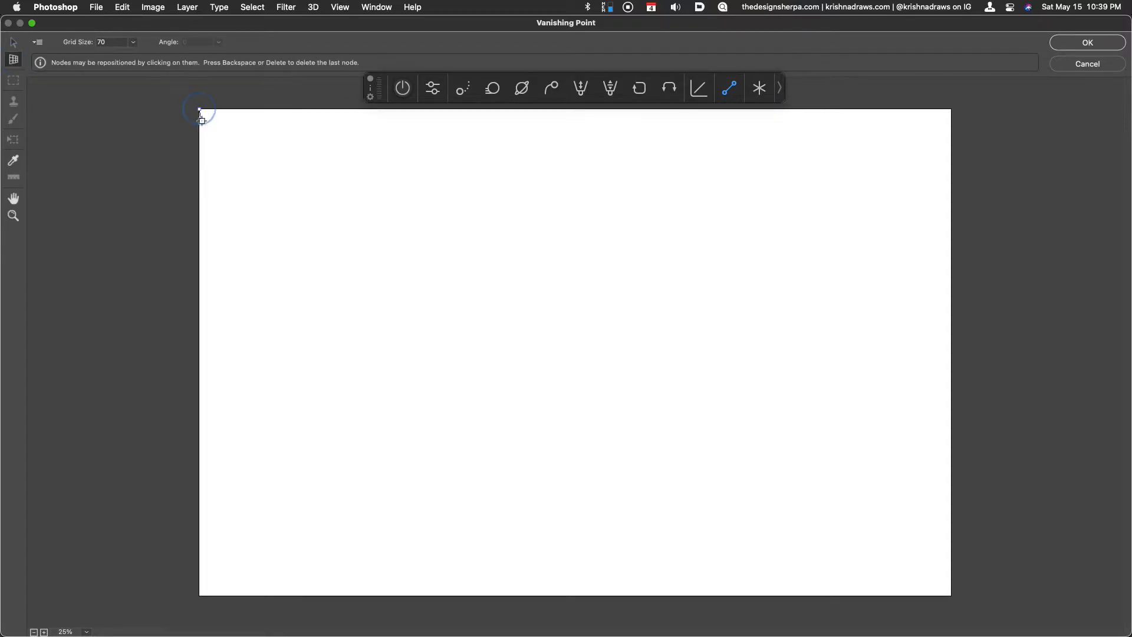
{"action": "left_click", "coordinate": [198, 597]}
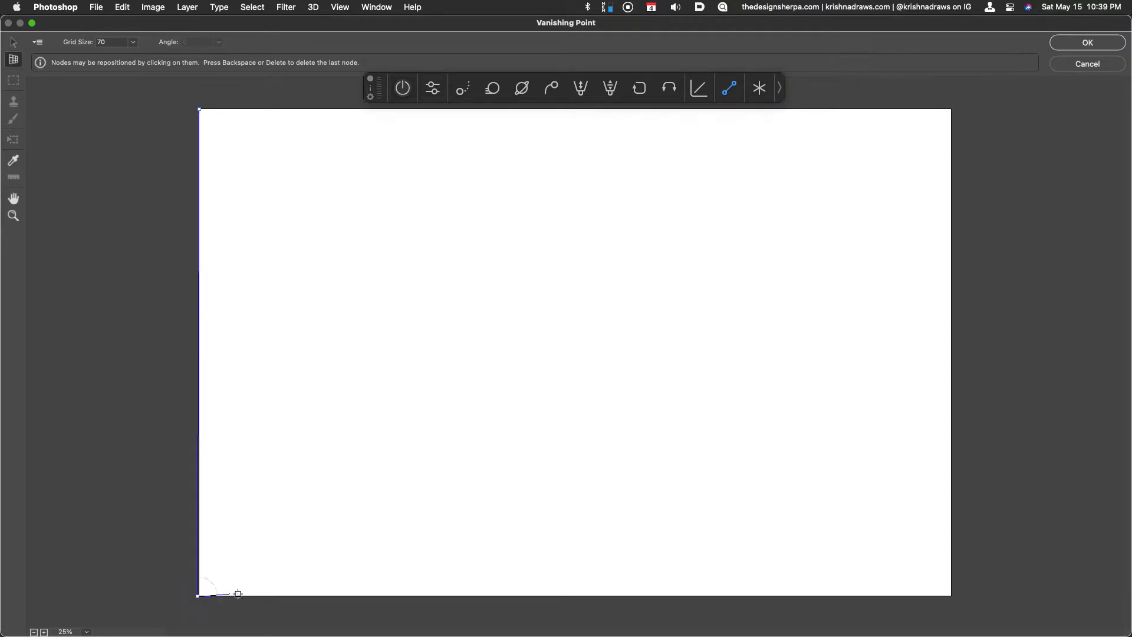
{"action": "left_click", "coordinate": [951, 596]}
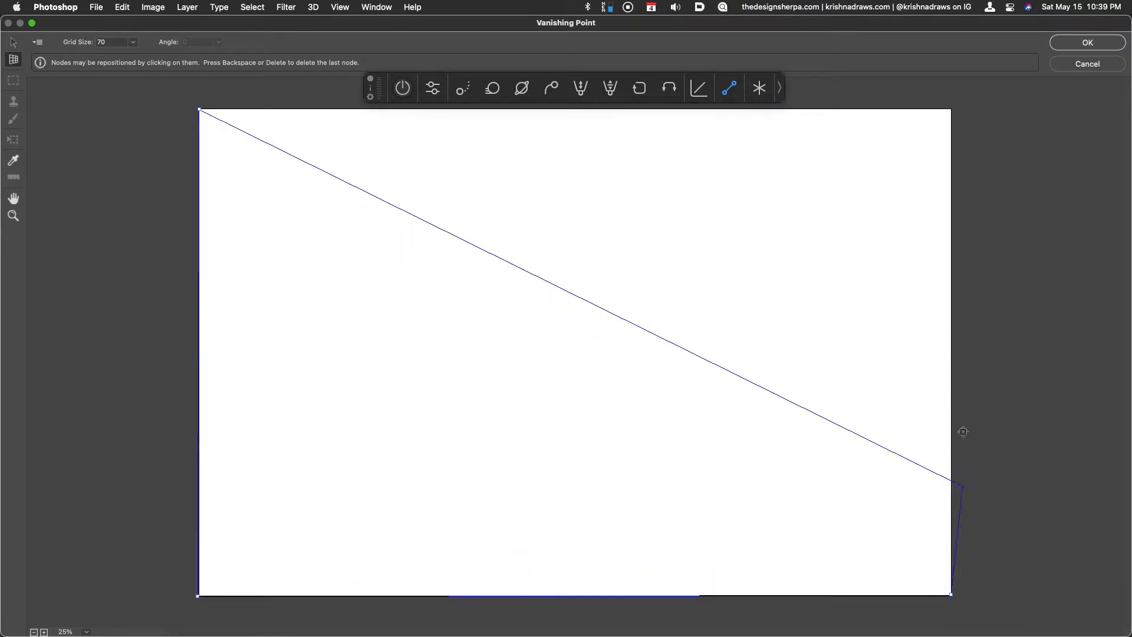
{"action": "left_click", "coordinate": [951, 107]}
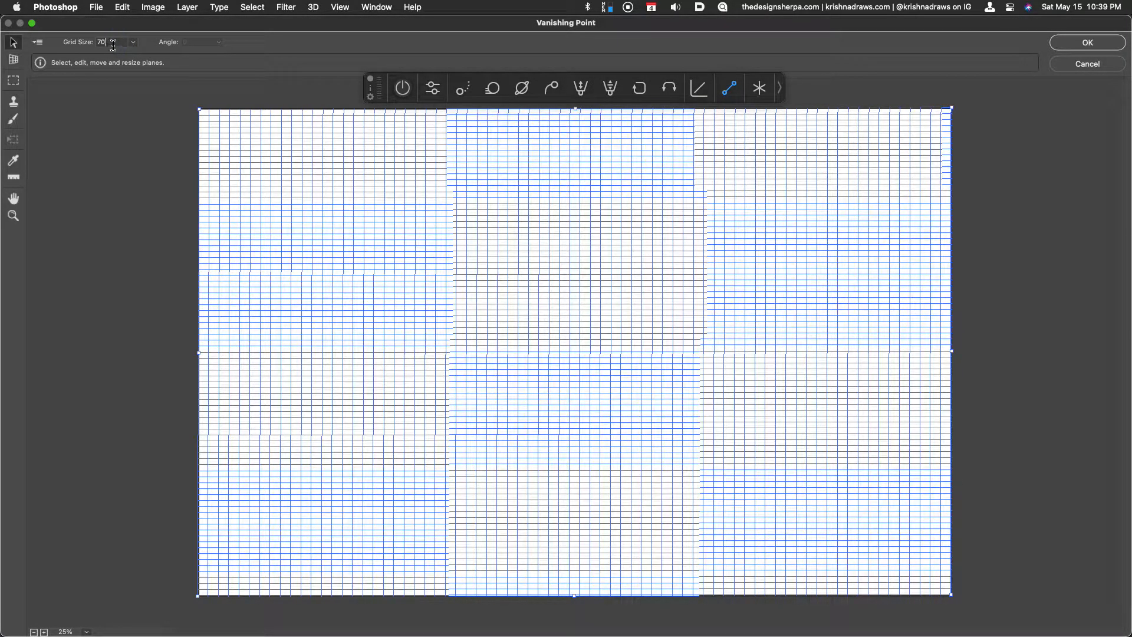
Set the plane's grid size to 100.9 and deselect the plane
{"action": "left_click", "coordinate": [132, 42]}
{"action": "left_click_drag", "start_coordinate": [104, 56], "coordinate": [99, 60]}
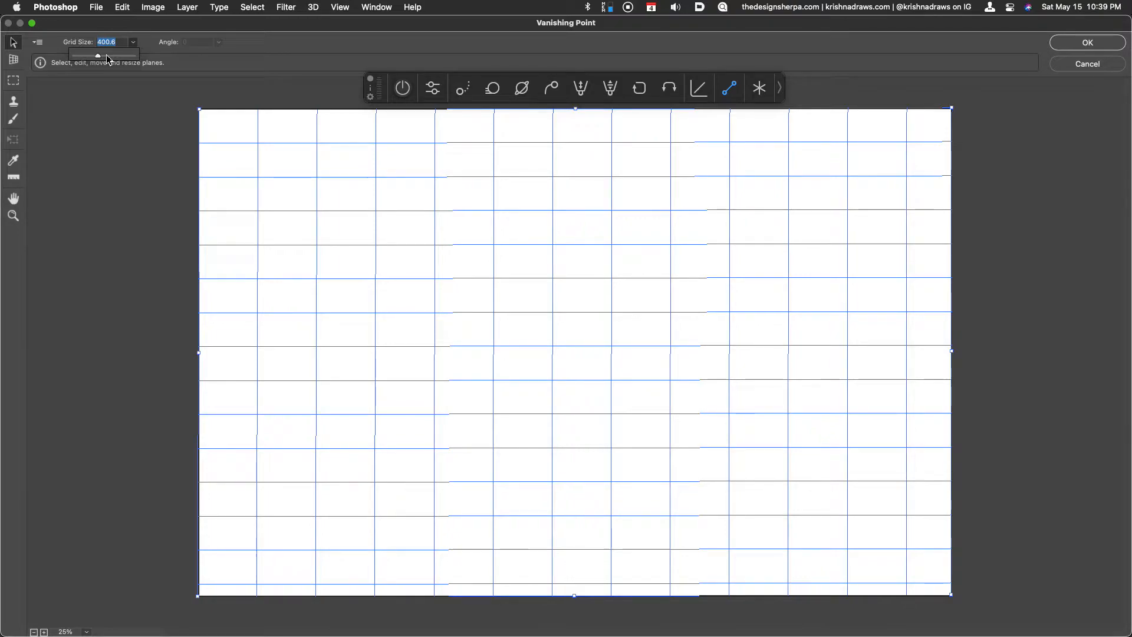
{"action": "left_click_drag", "start_coordinate": [99, 57], "coordinate": [87, 60]}
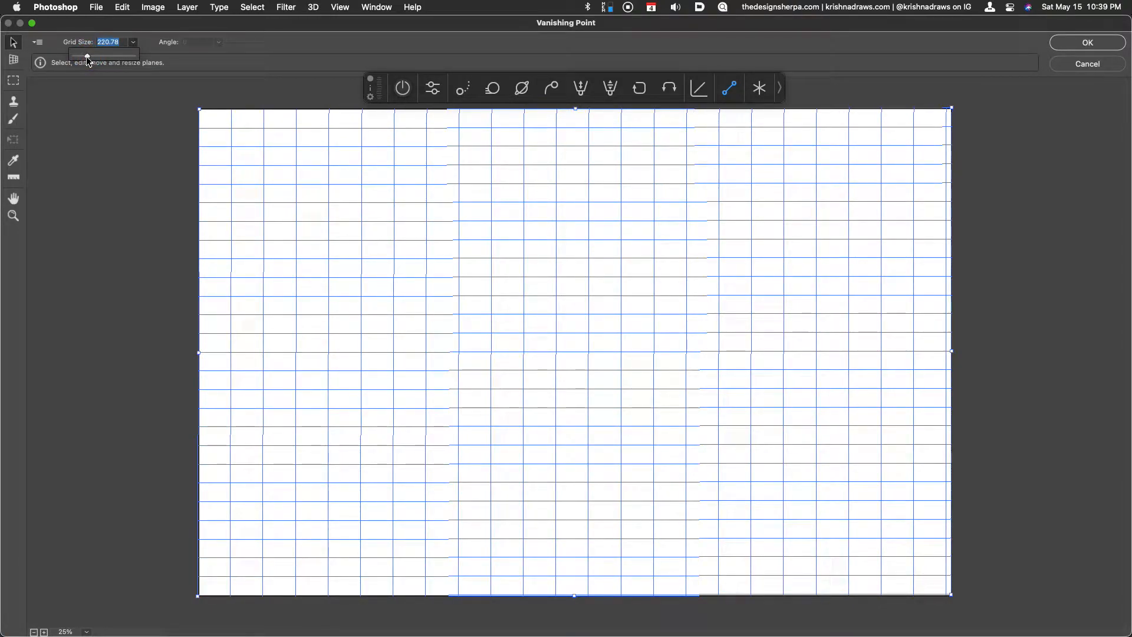
{"action": "left_click_drag", "start_coordinate": [88, 57], "coordinate": [84, 55]}
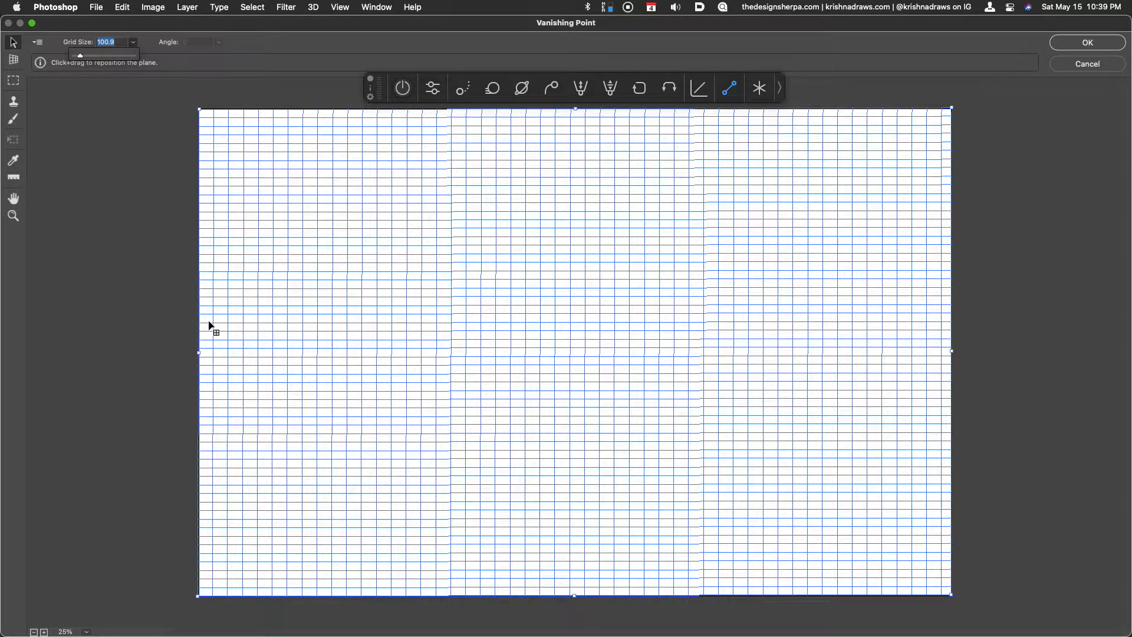
{"action": "left_click", "coordinate": [148, 225]}
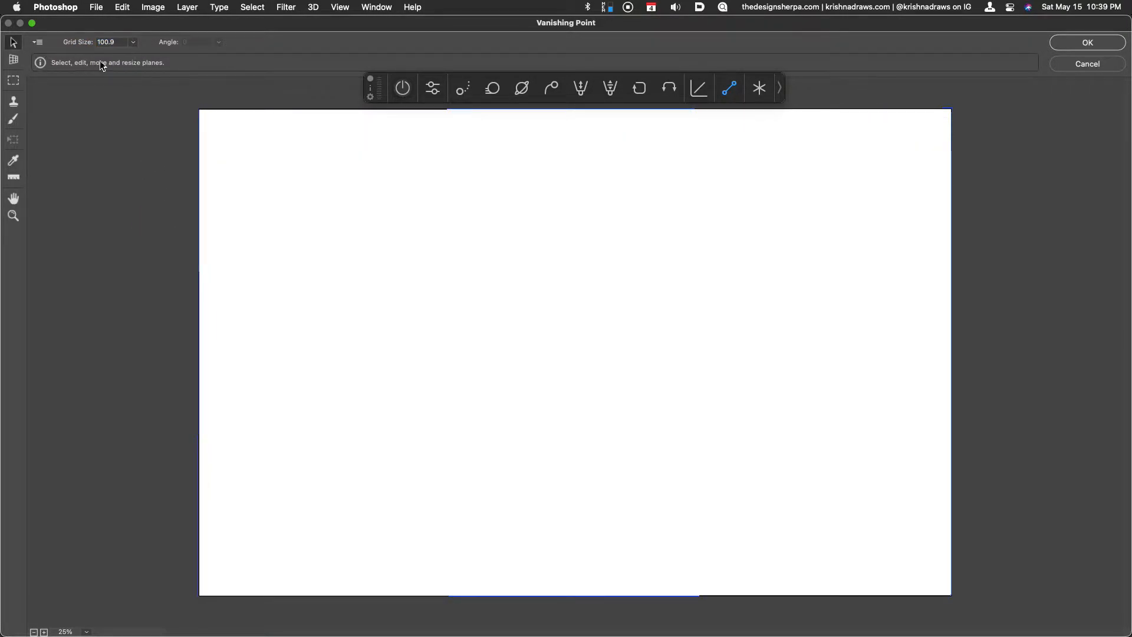
Try to render the grid to Photoshop with the plane deselected, and apply the Vanishing Point filter
{"action": "left_click", "coordinate": [38, 43]}
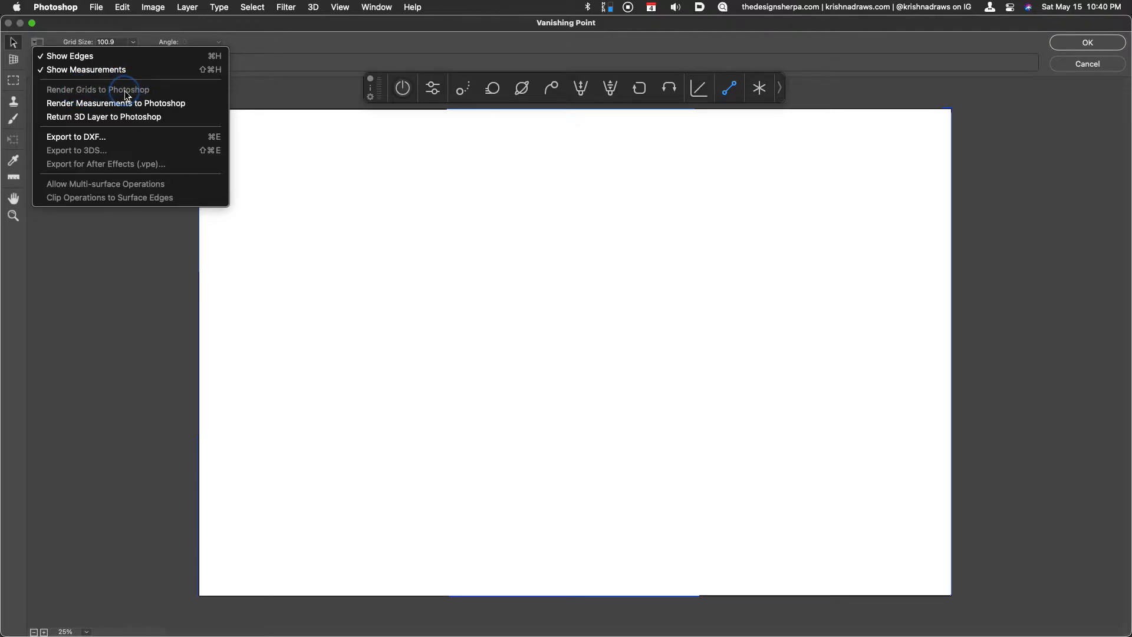
{"action": "left_click", "coordinate": [248, 95]}
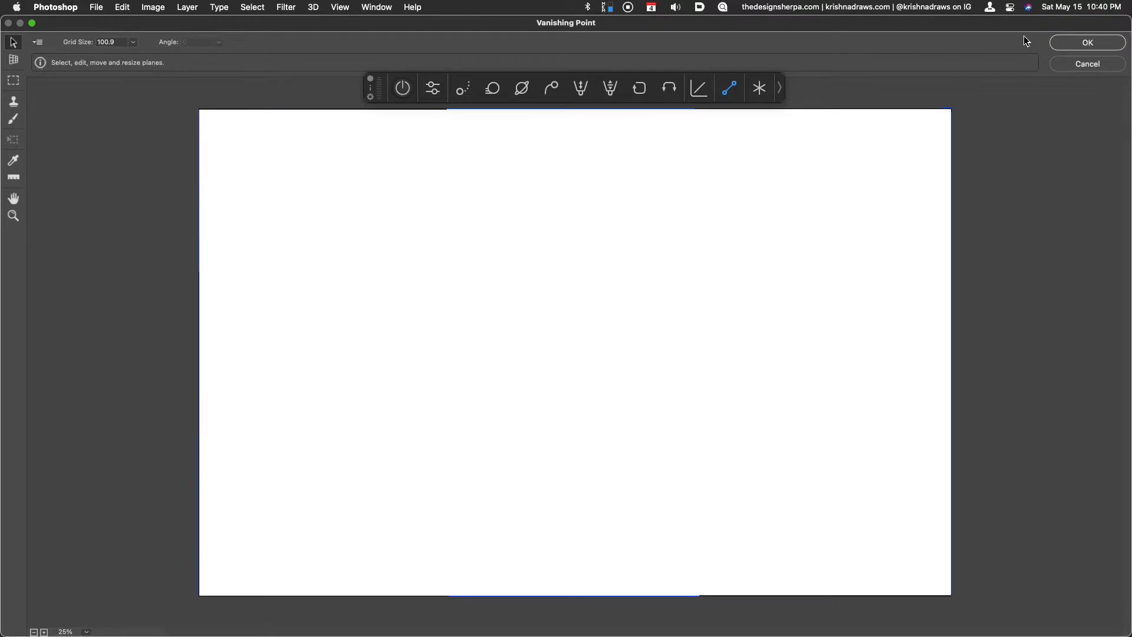
{"action": "left_click", "coordinate": [1094, 47]}
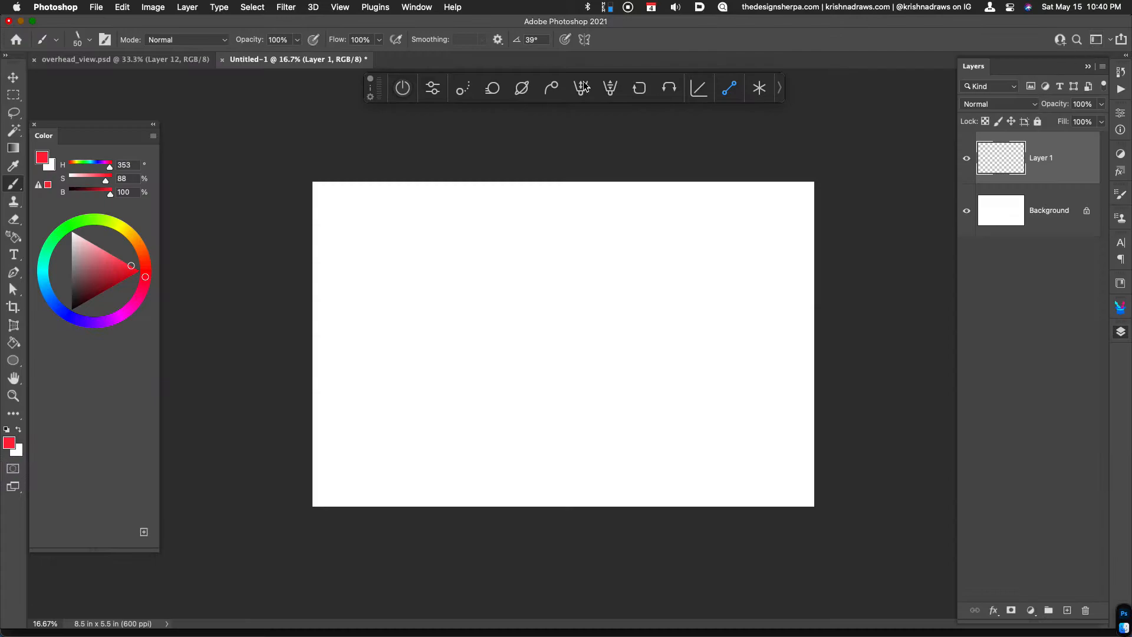
Reopen Vanishing Point and render the plane's grid to Photoshop on Layer 1
{"action": "left_click", "coordinate": [285, 8]}
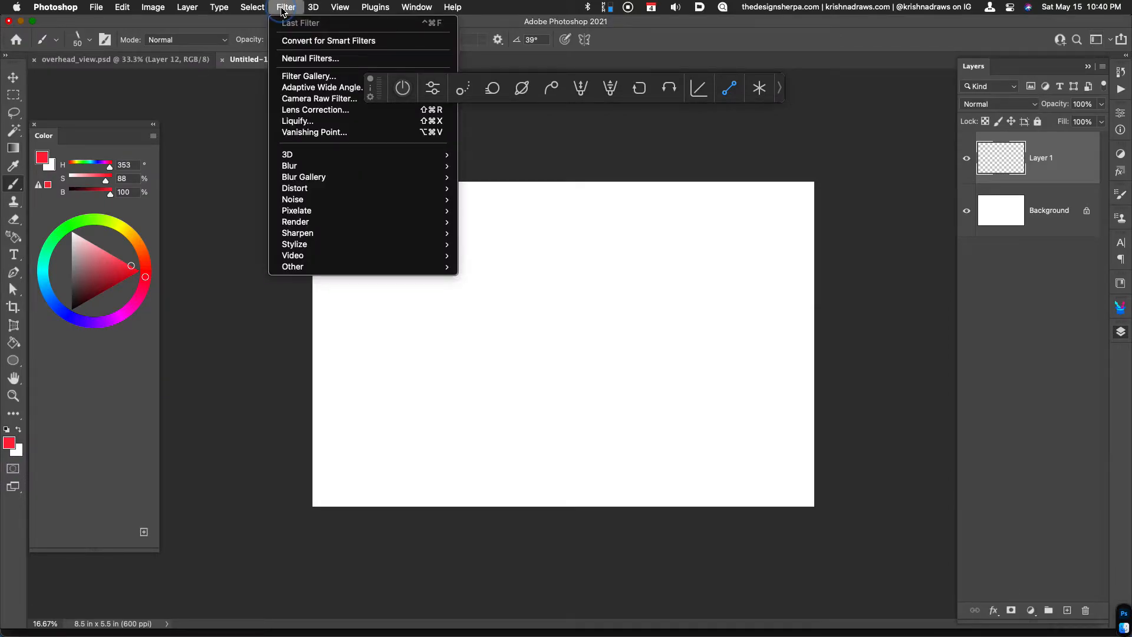
{"action": "left_click", "coordinate": [330, 133]}
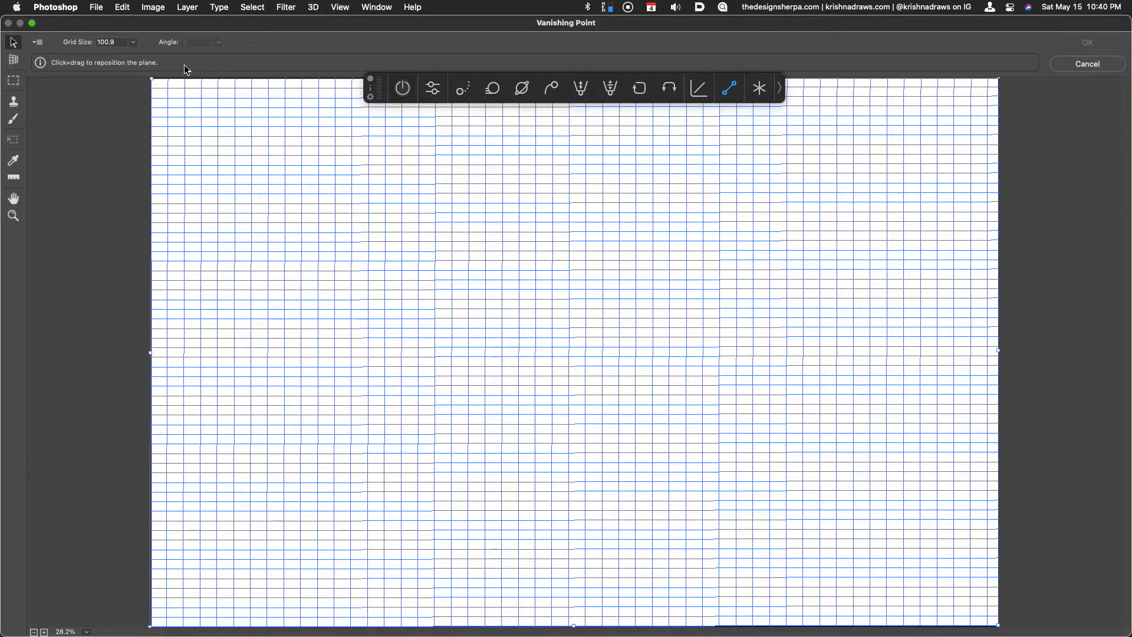
{"action": "left_click", "coordinate": [38, 41]}
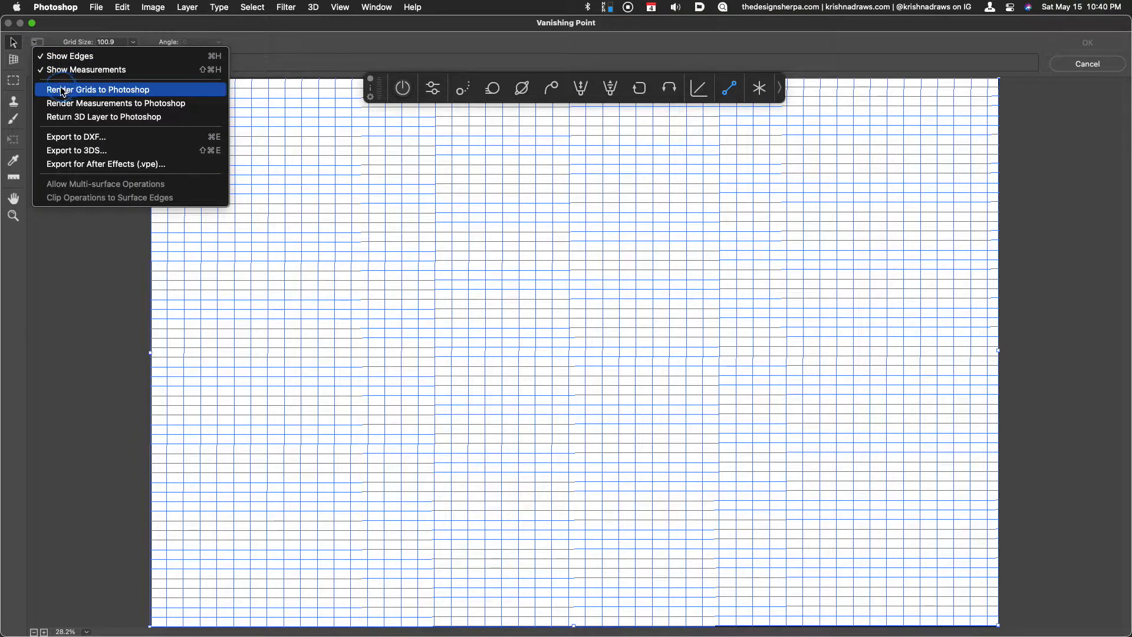
{"action": "left_click", "coordinate": [80, 93]}
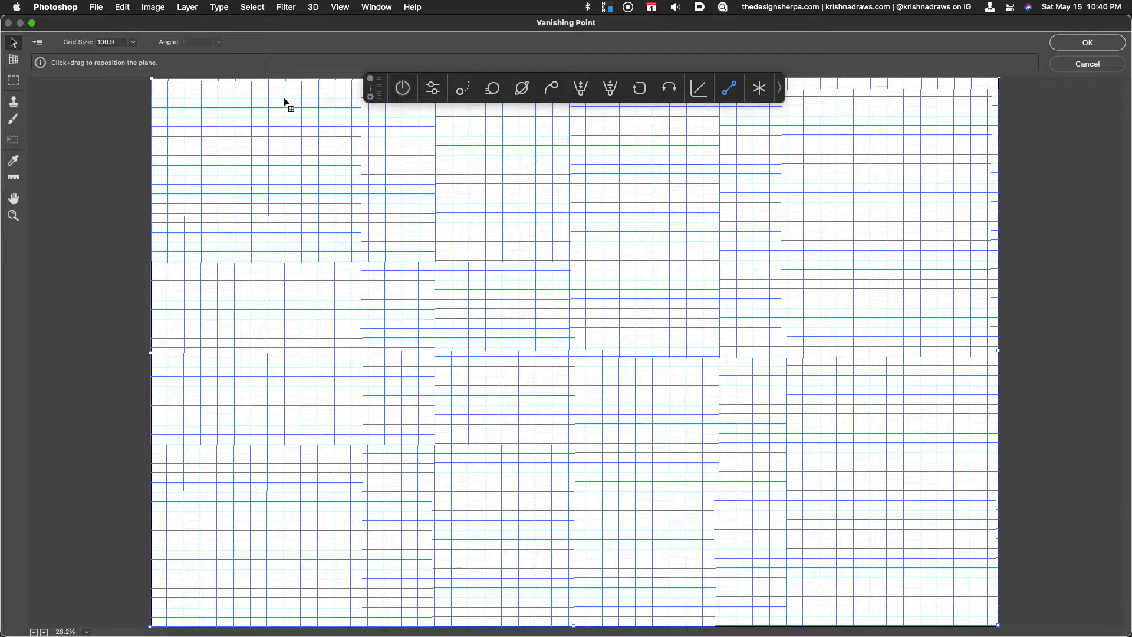
{"action": "left_click", "coordinate": [1081, 42]}
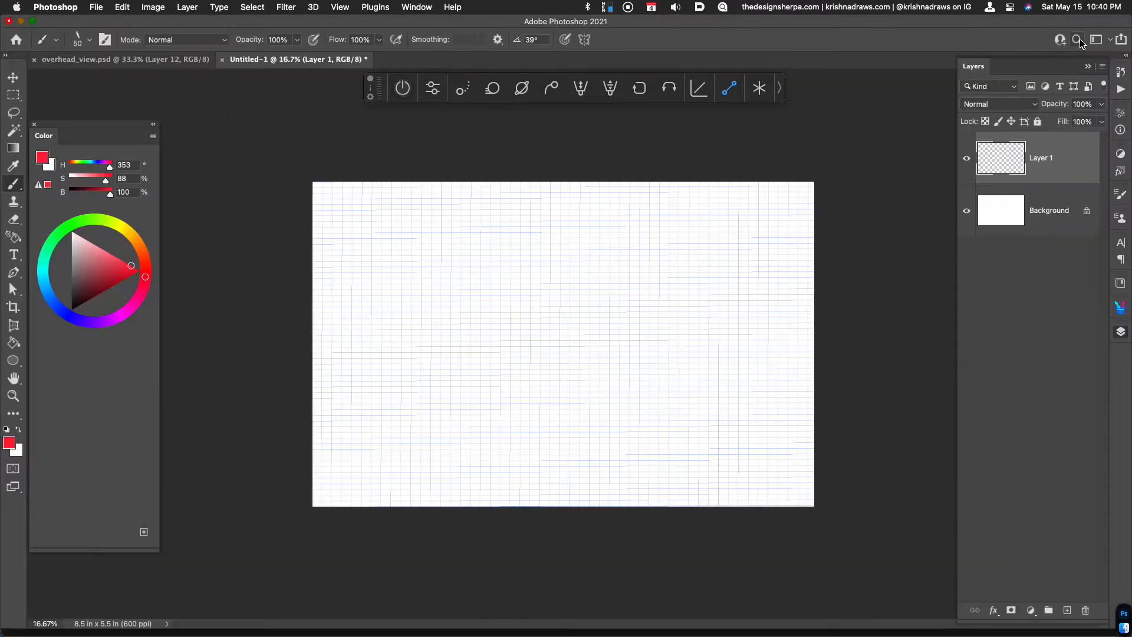
Select a full-width strip covering about the upper third of the grid and copy it to a new layer
{"action": "key", "text": "super+equal"}
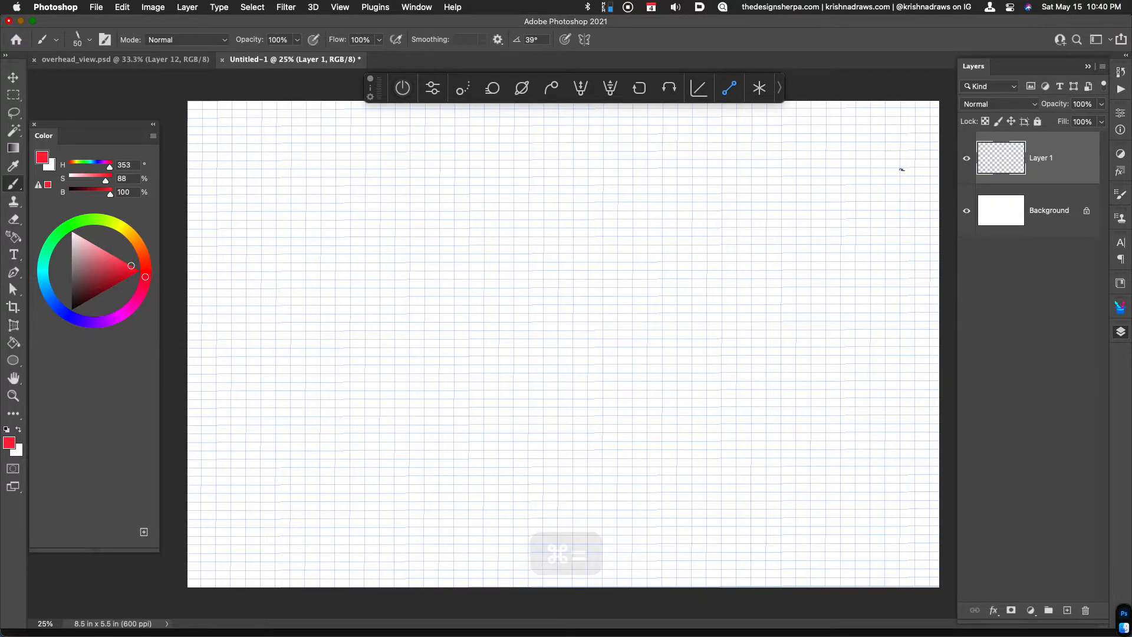
{"action": "key", "text": "super+minus"}
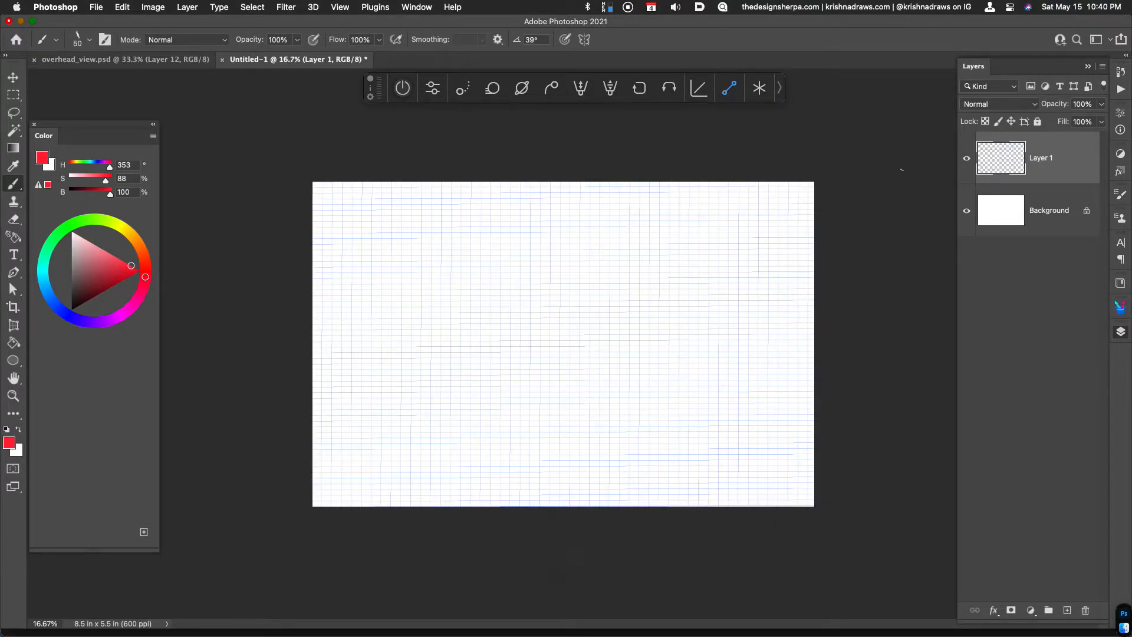
{"action": "key", "text": "m"}
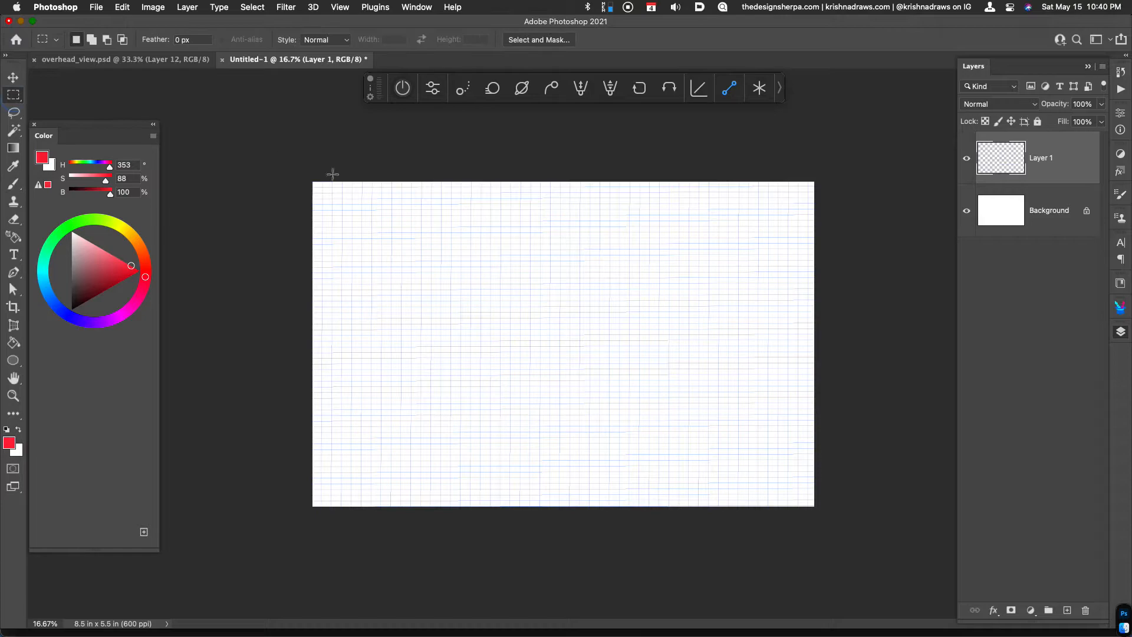
{"action": "mouse_move", "coordinate": [293, 182]}
{"action": "left_mouse_down"}
{"action": "mouse_move", "coordinate": [678, 263]}
{"action": "mouse_move", "coordinate": [819, 268]}
{"action": "mouse_move", "coordinate": [834, 278]}
{"action": "left_mouse_up"}
{"action": "key", "text": "super+j"}
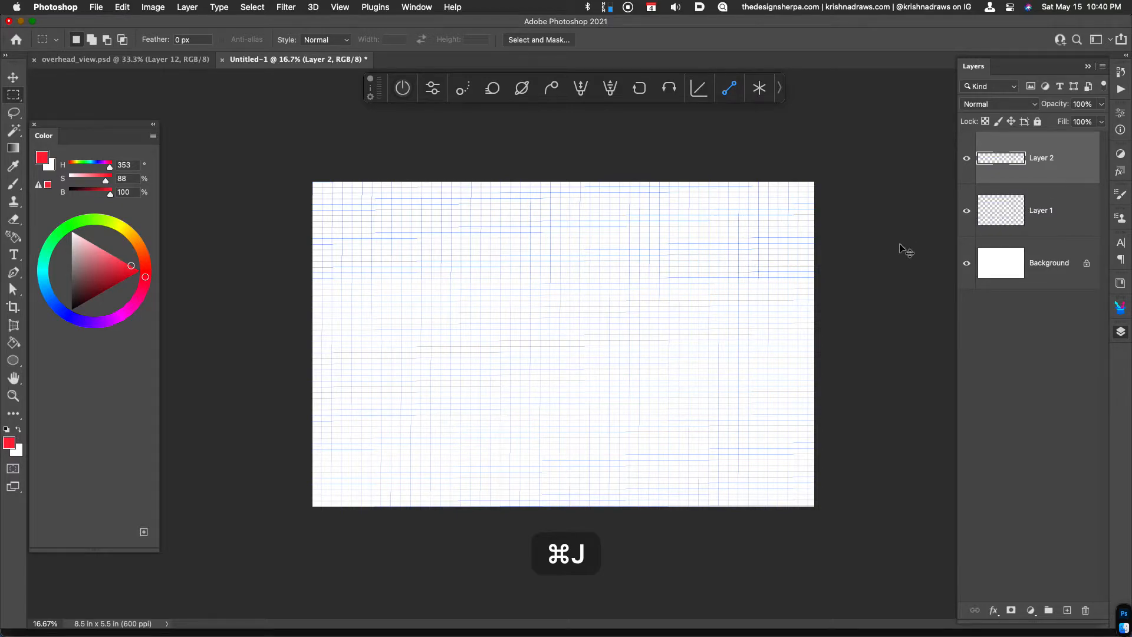
Apply a Perspective transform to the upper strip on Layer 2, flaring its top edge outward to about 168% width
{"action": "key", "text": "super+t"}
{"action": "right_click", "coordinate": [685, 220]}
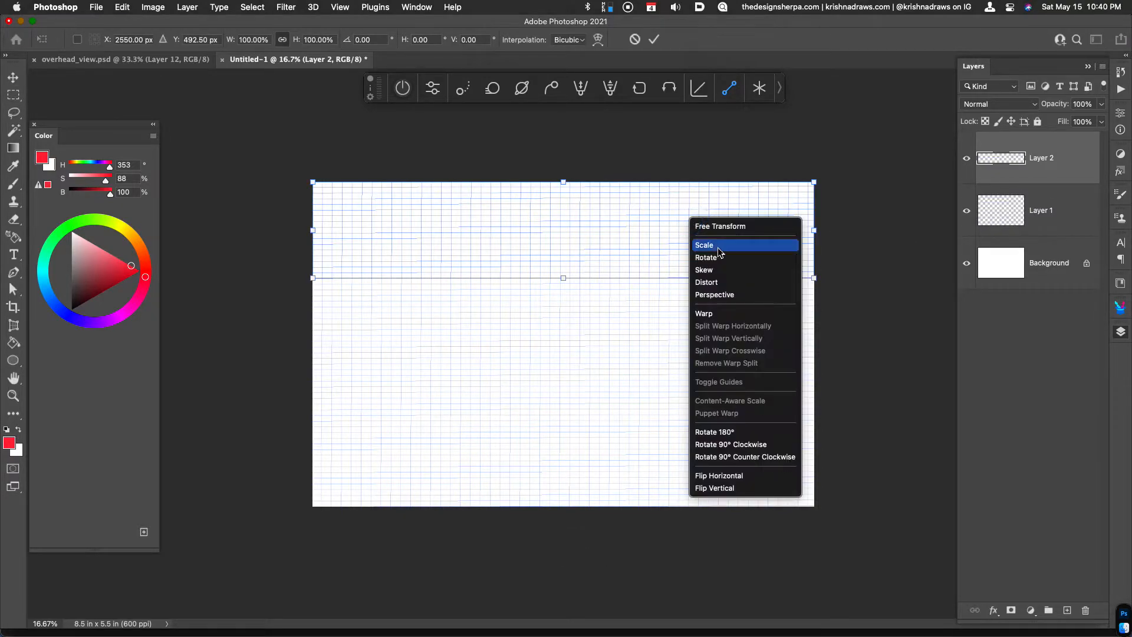
{"action": "left_click_drag", "start_coordinate": [813, 182], "coordinate": [986, 208]}
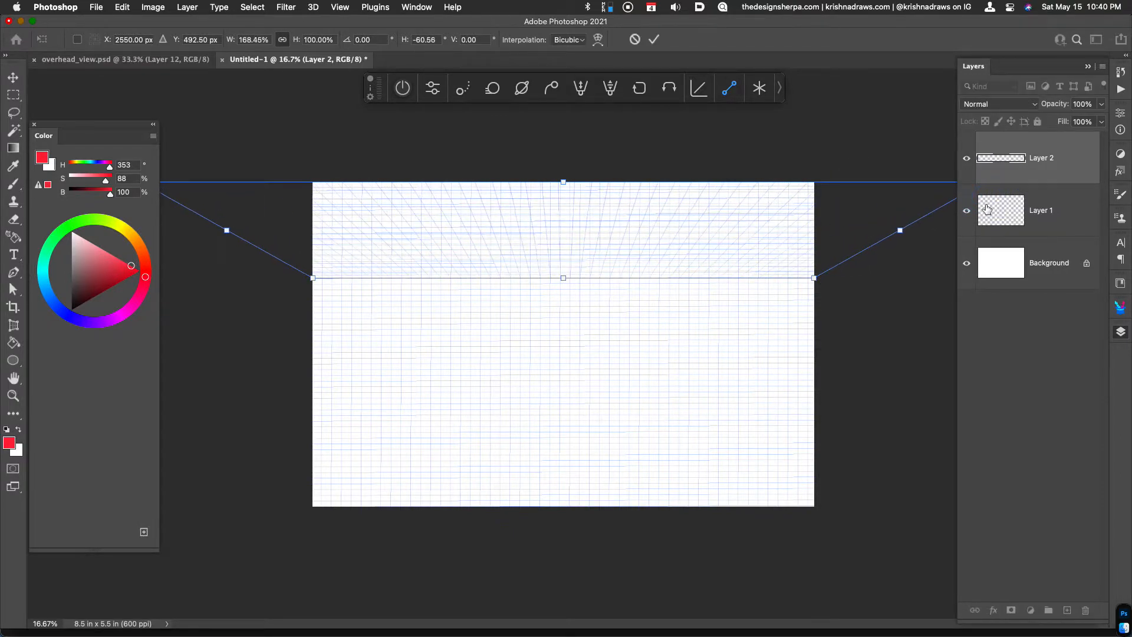
{"action": "key", "text": "Return"}
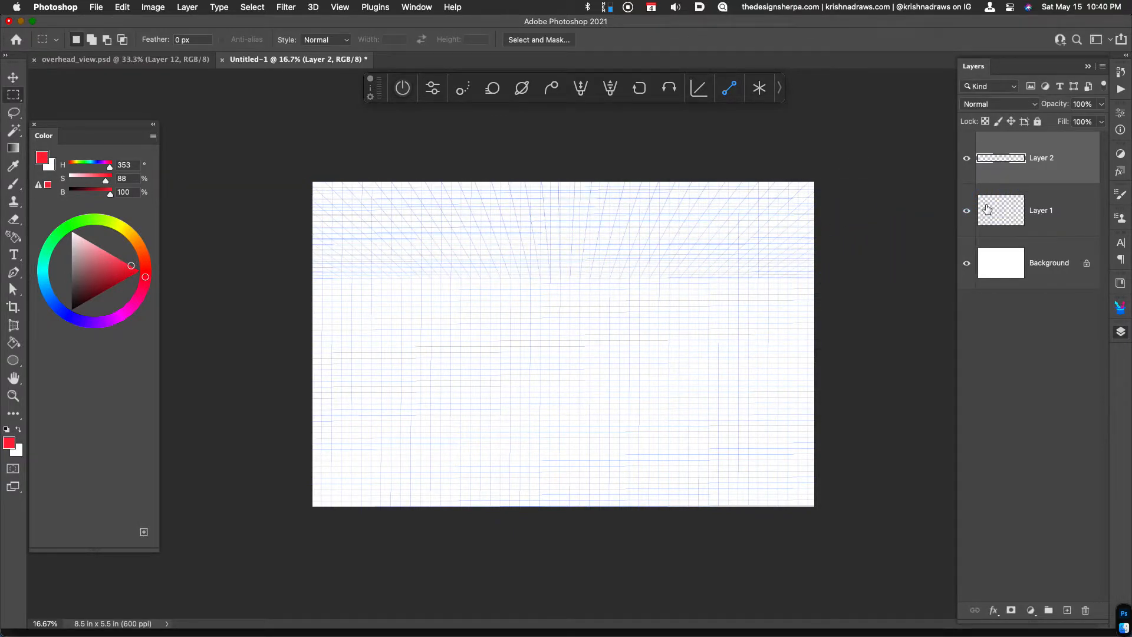
Select a full-width strip covering about the lower third of Layer 1's grid and copy it to a new layer
{"action": "left_click", "coordinate": [1039, 218]}
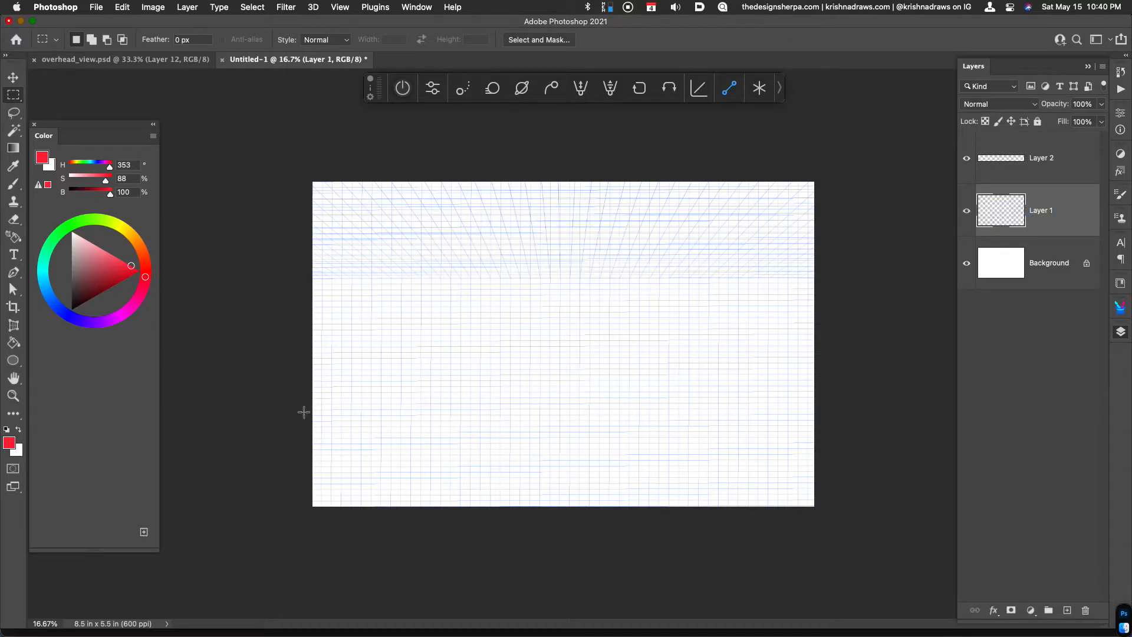
{"action": "left_click_drag", "start_coordinate": [308, 390], "coordinate": [889, 546]}
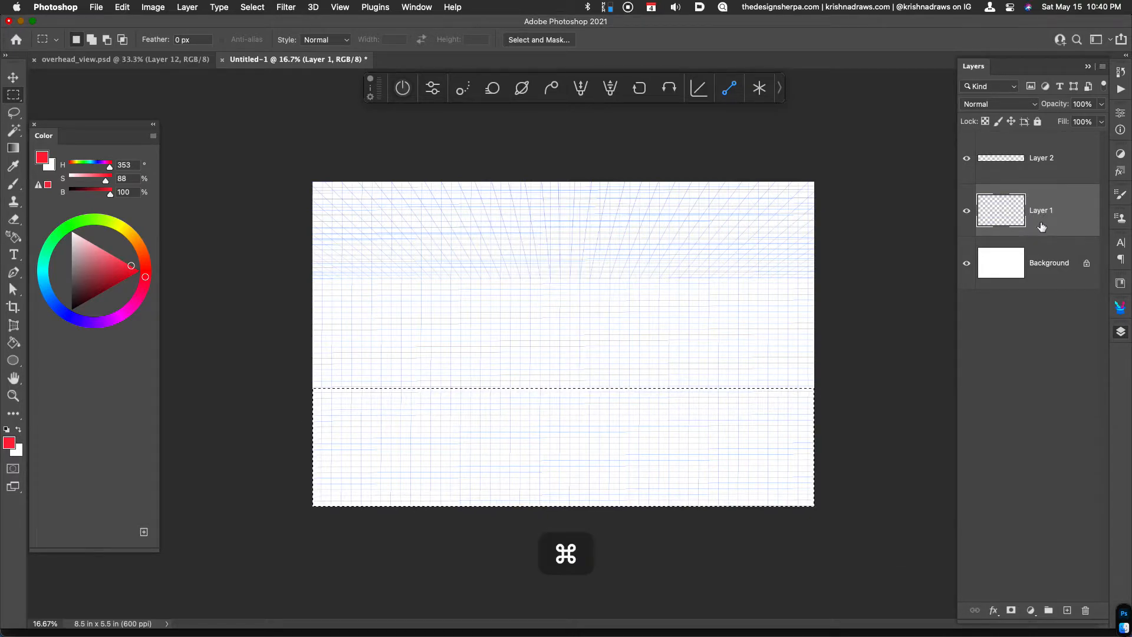
{"action": "key", "text": "super+j"}
Apply a Perspective transform to the lower strip on Layer 3, flaring its bottom edge outward well past the canvas
{"action": "key", "text": "super+t"}
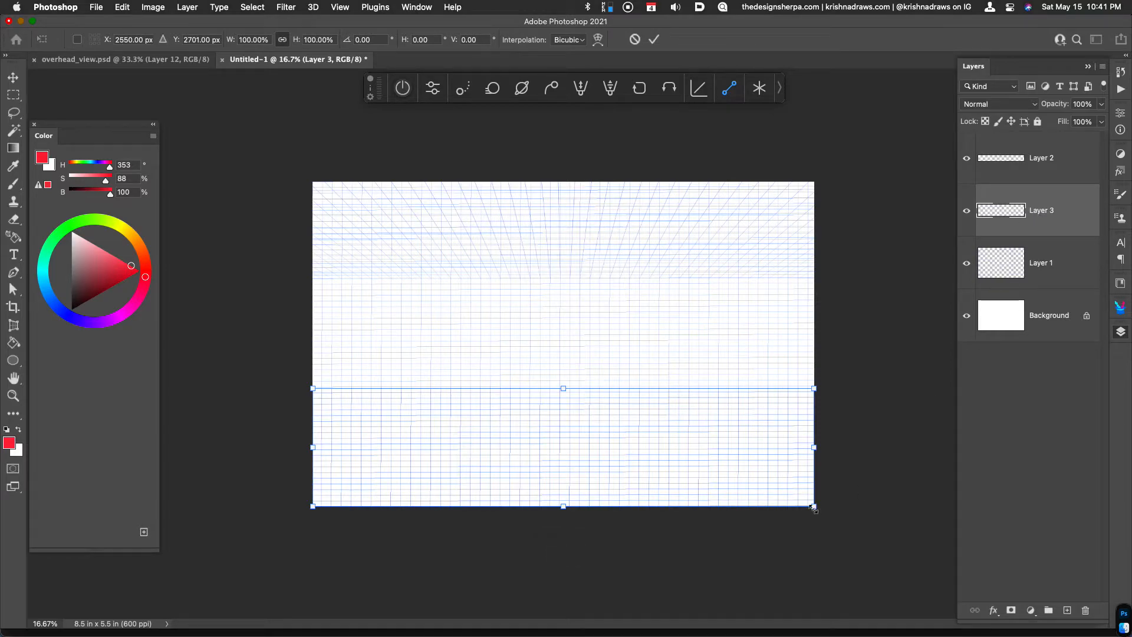
{"action": "right_click", "coordinate": [686, 426]}
{"action": "left_click", "coordinate": [708, 431]}
{"action": "right_click", "coordinate": [718, 454]}
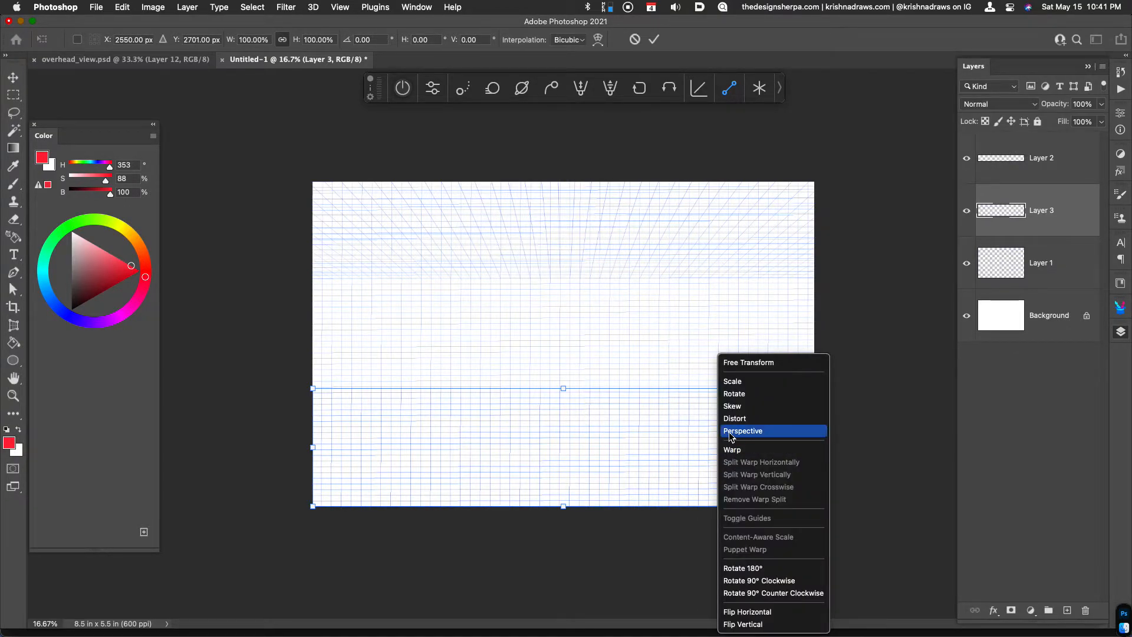
{"action": "left_click", "coordinate": [730, 431]}
{"action": "left_click_drag", "start_coordinate": [814, 506], "coordinate": [1006, 490]}
{"action": "key", "text": "Return"}
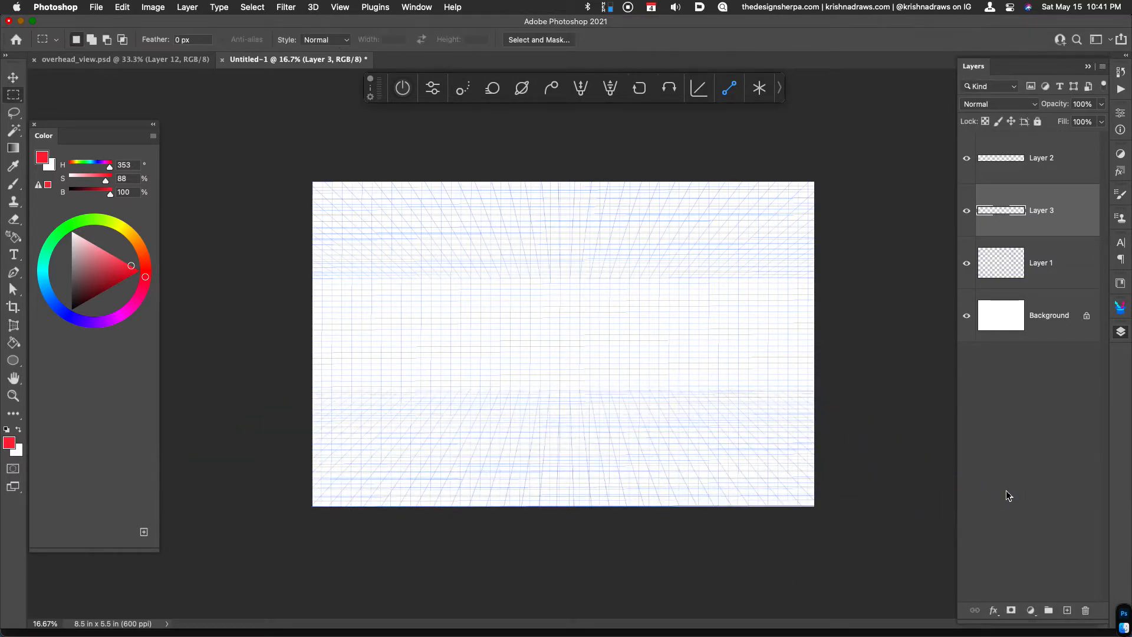
Hide and show Layer 2 to check the upper perspective strip, and select Layer 2
{"action": "key", "text": "super+minus"}
{"action": "key", "text": "super+equal"}
{"action": "left_click", "coordinate": [966, 160]}
{"action": "left_click", "coordinate": [967, 160]}
{"action": "left_click", "coordinate": [1032, 162]}
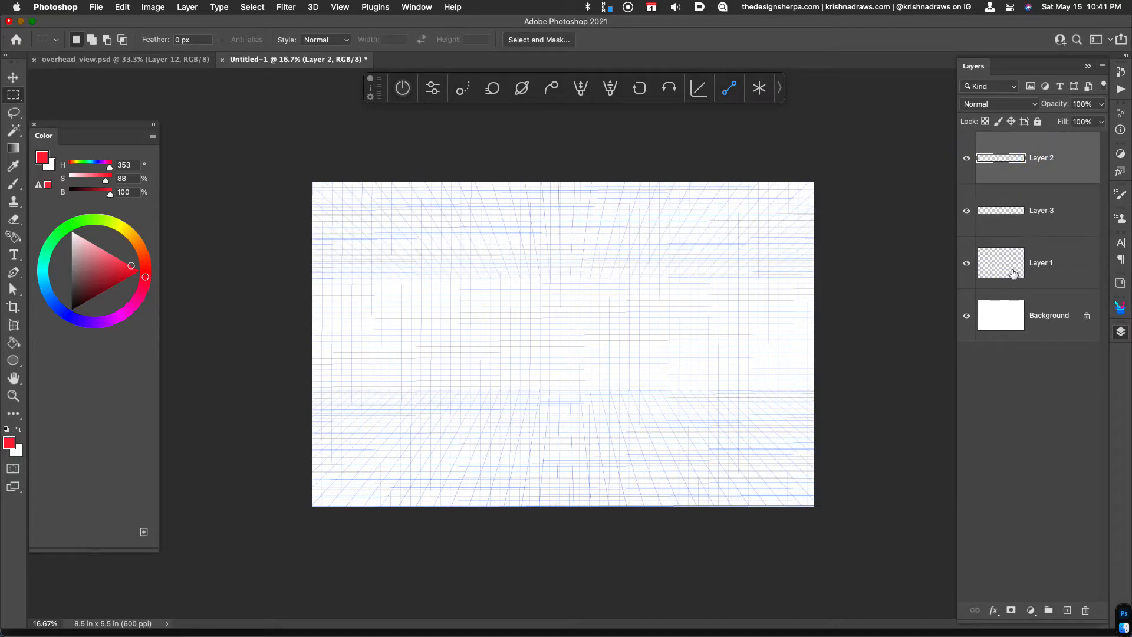
Rename the upper strip's layer as top and the lower strip's layer as bottom
{"action": "left_click", "coordinate": [967, 159]}
{"action": "left_click", "coordinate": [967, 160]}
{"action": "double_click", "coordinate": [1042, 158]}
{"action": "type", "text": "top"}
{"action": "key", "text": "Return"}
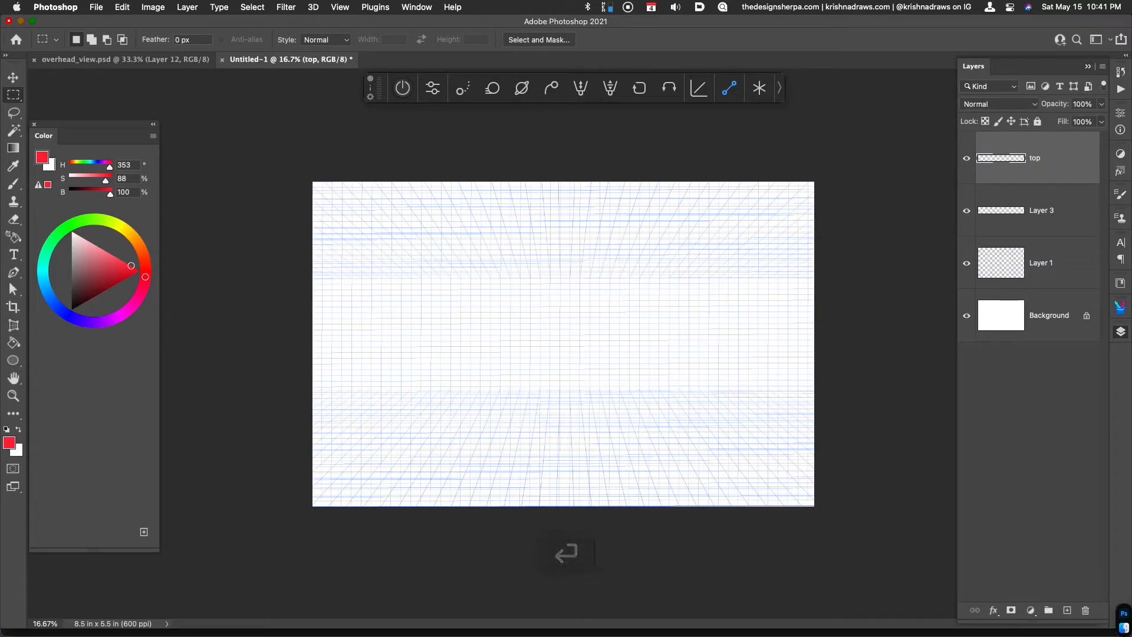
{"action": "left_click", "coordinate": [1038, 210]}
{"action": "double_click", "coordinate": [1041, 211]}
{"action": "type", "text": "bottom"}
{"action": "key", "text": "Return"}
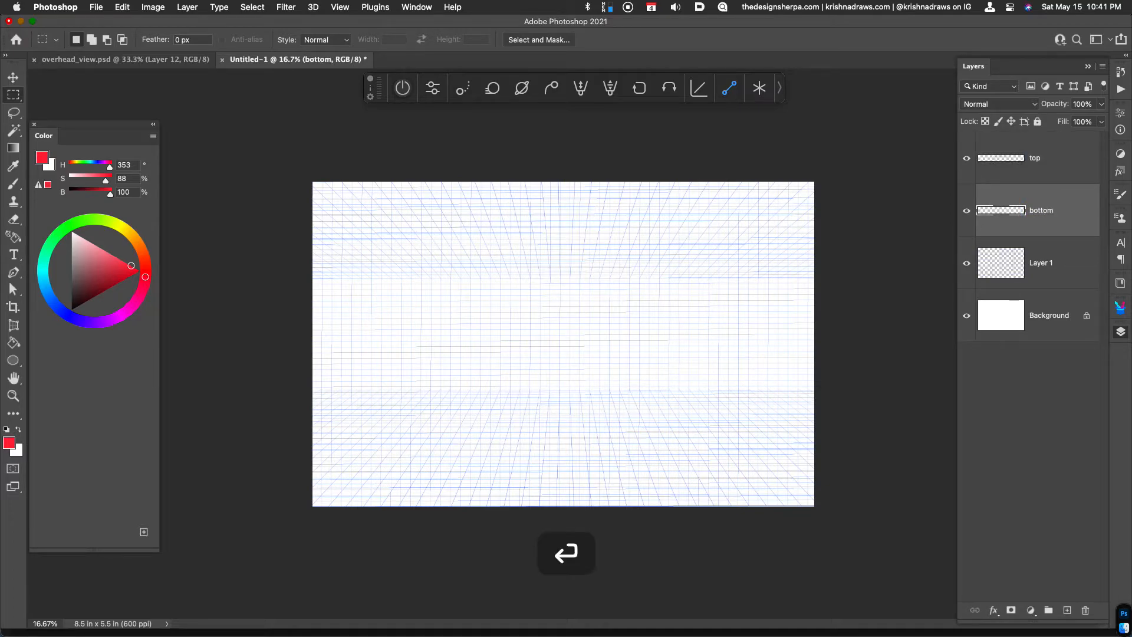
Add a Color Overlay effect to the top layer
{"action": "left_click", "coordinate": [1041, 161]}
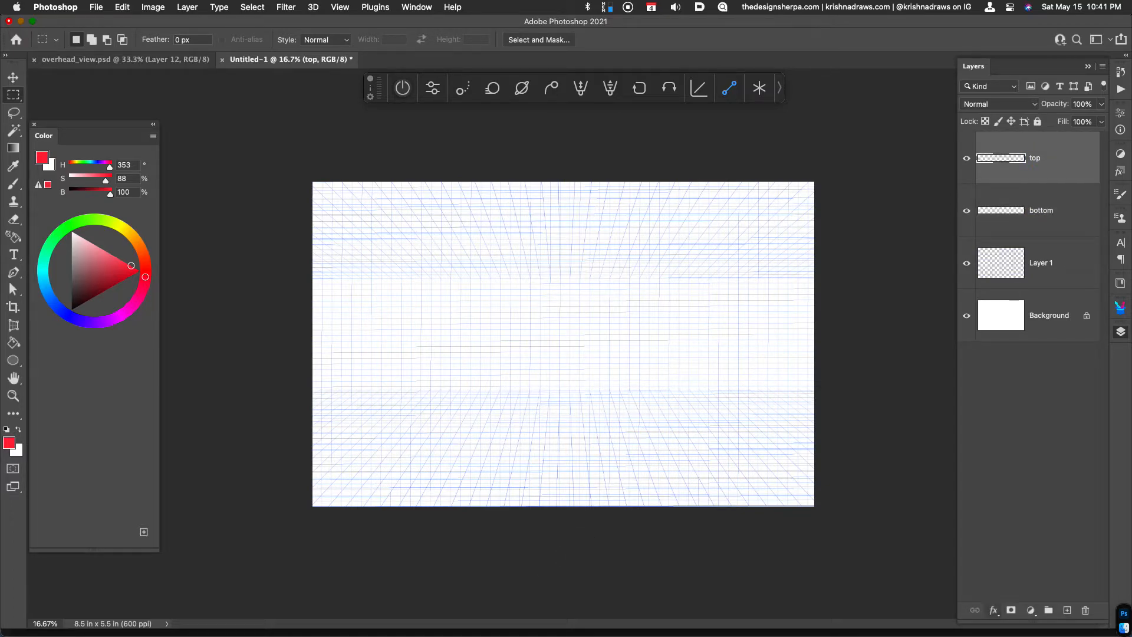
{"action": "left_click", "coordinate": [994, 610]}
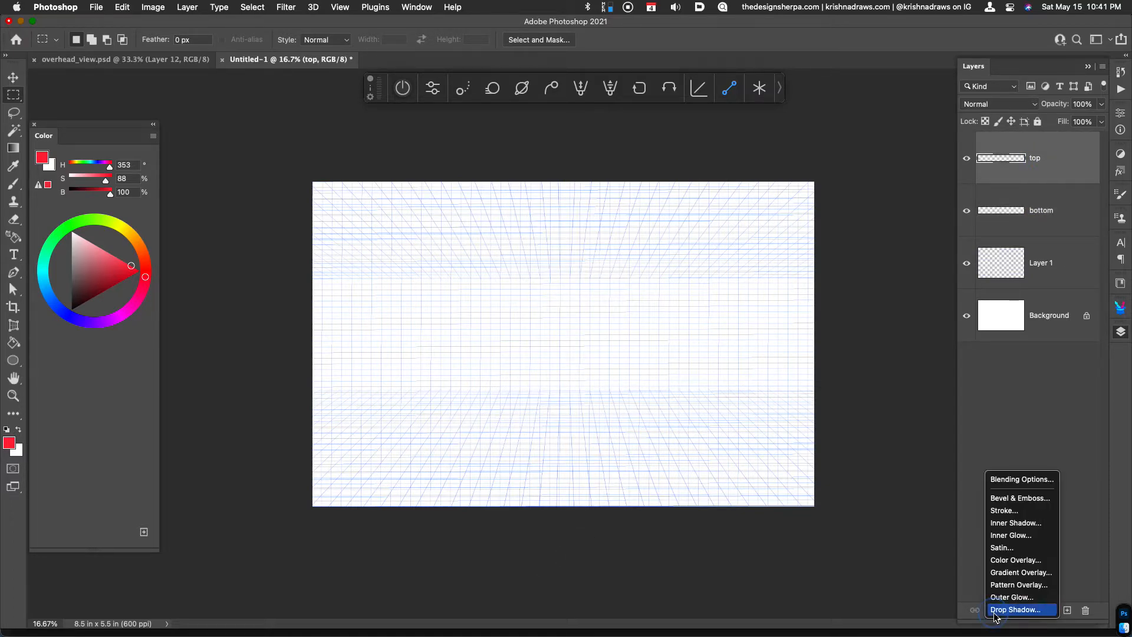
{"action": "left_click", "coordinate": [1022, 560]}
{"action": "left_click", "coordinate": [1093, 295]}
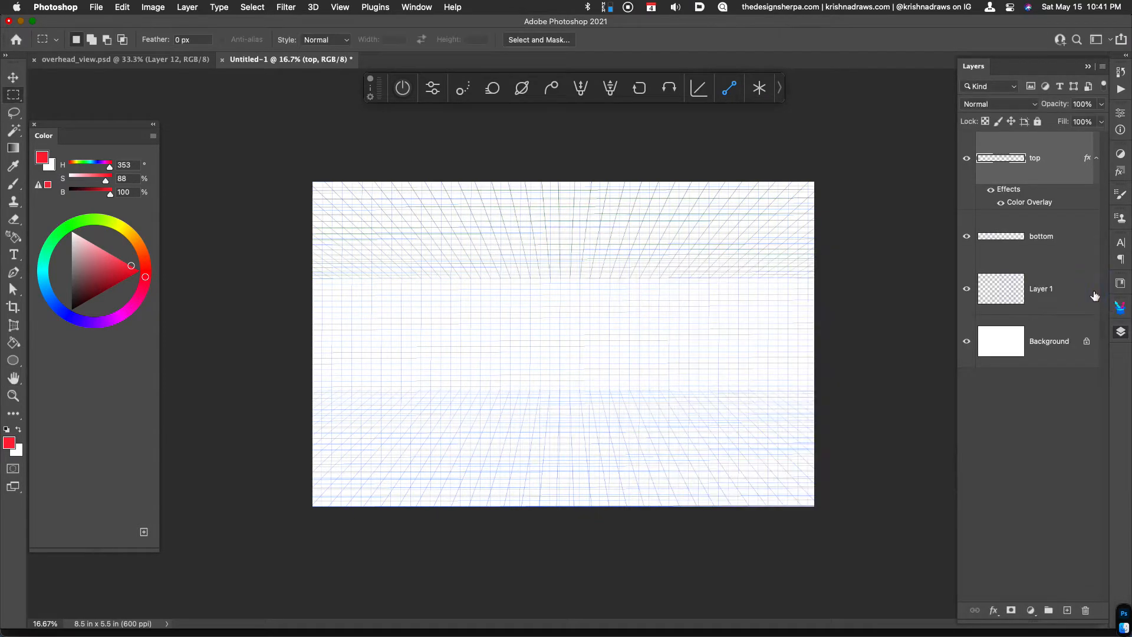
Add a dark green Color Overlay at 100% opacity in Normal mode to the bottom layer
{"action": "left_click", "coordinate": [1053, 241]}
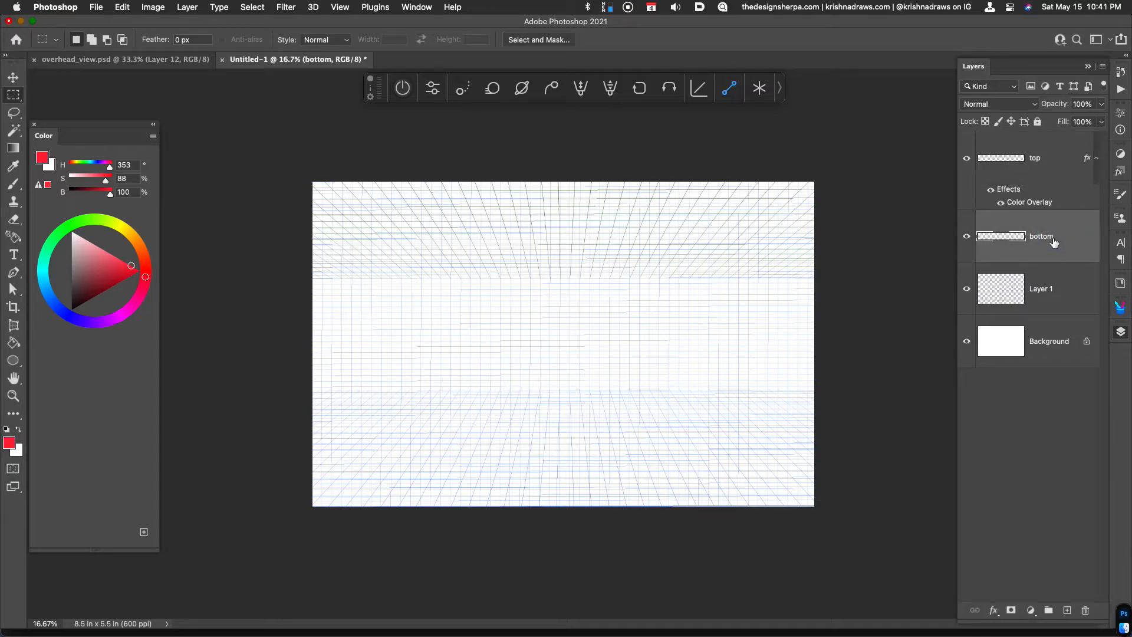
{"action": "right_click", "coordinate": [1053, 240]}
{"action": "left_click", "coordinate": [1093, 259]}
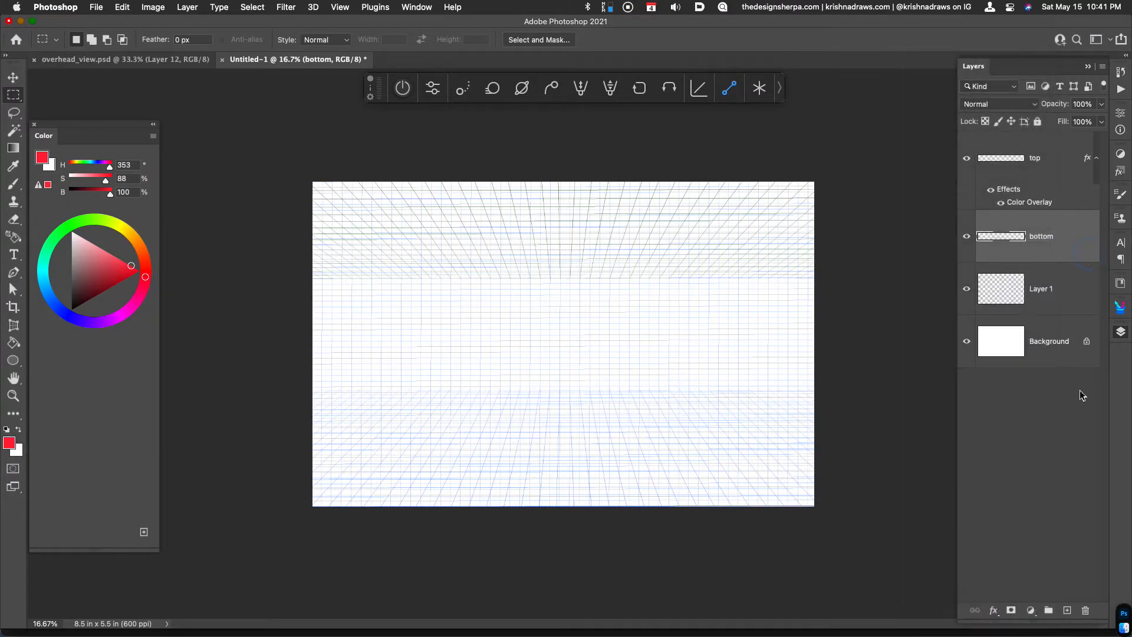
{"action": "left_click", "coordinate": [994, 611]}
{"action": "left_click", "coordinate": [1014, 560]}
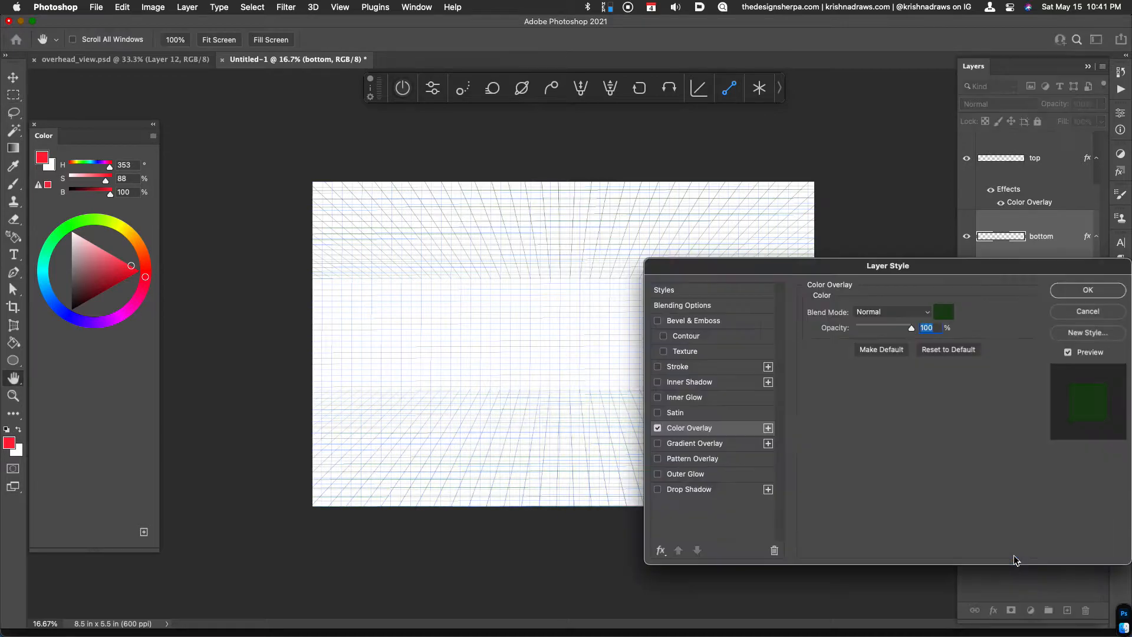
{"action": "left_click", "coordinate": [1088, 289]}
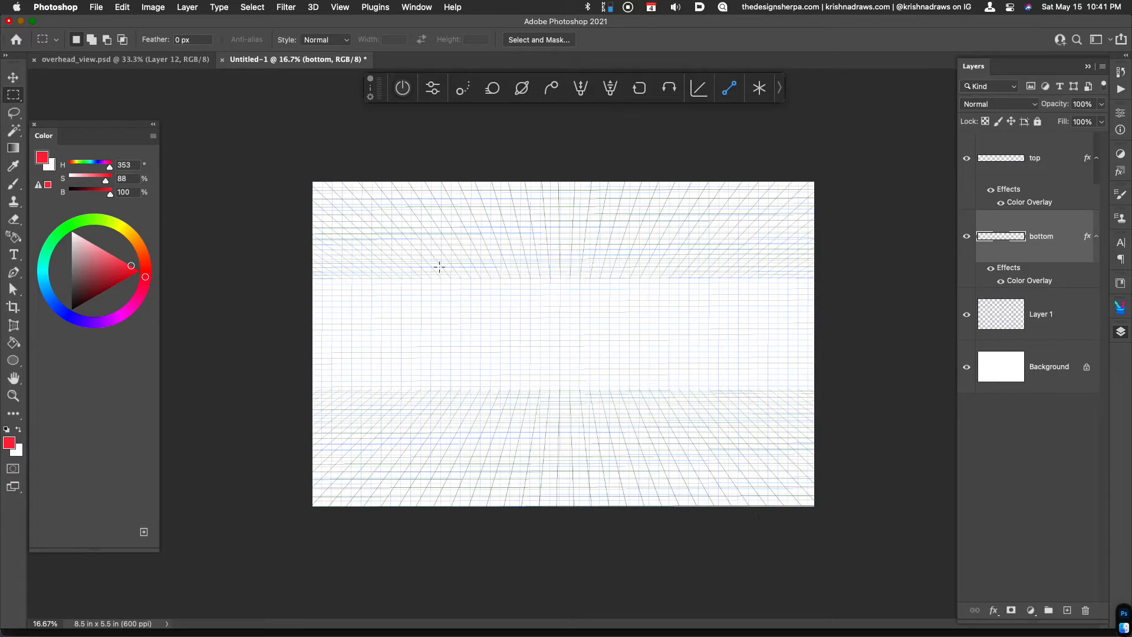
Group the top, bottom and Layer 1 layers together and name the group grids
{"action": "left_click", "coordinate": [1054, 164]}
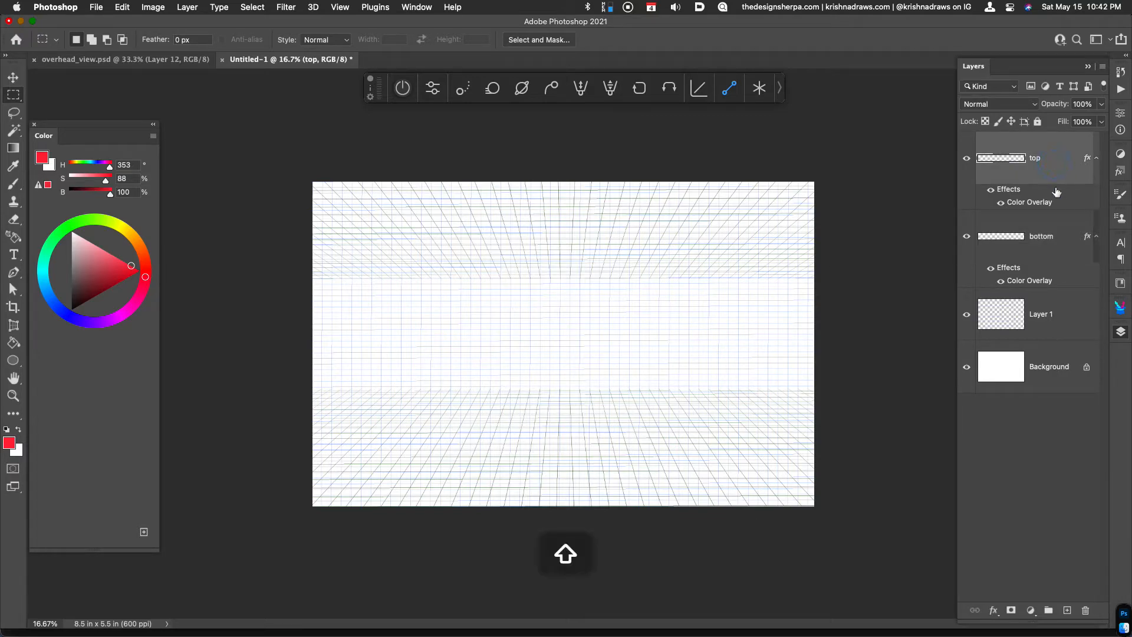
{"action": "left_click", "coordinate": [1056, 313], "text": "shift"}
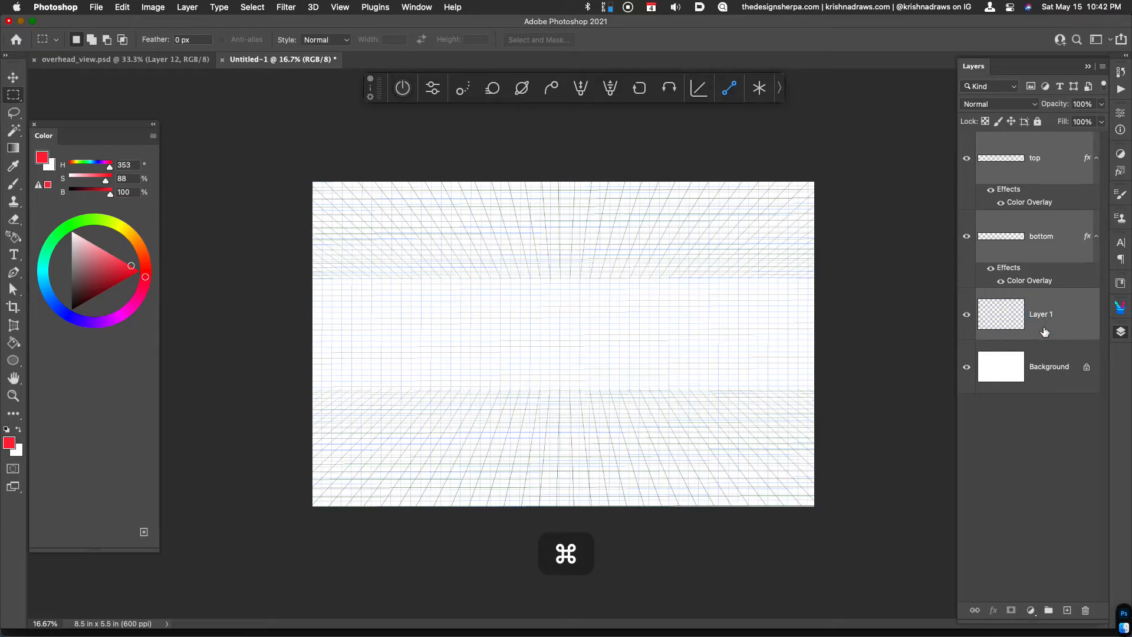
{"action": "key", "text": "super+g"}
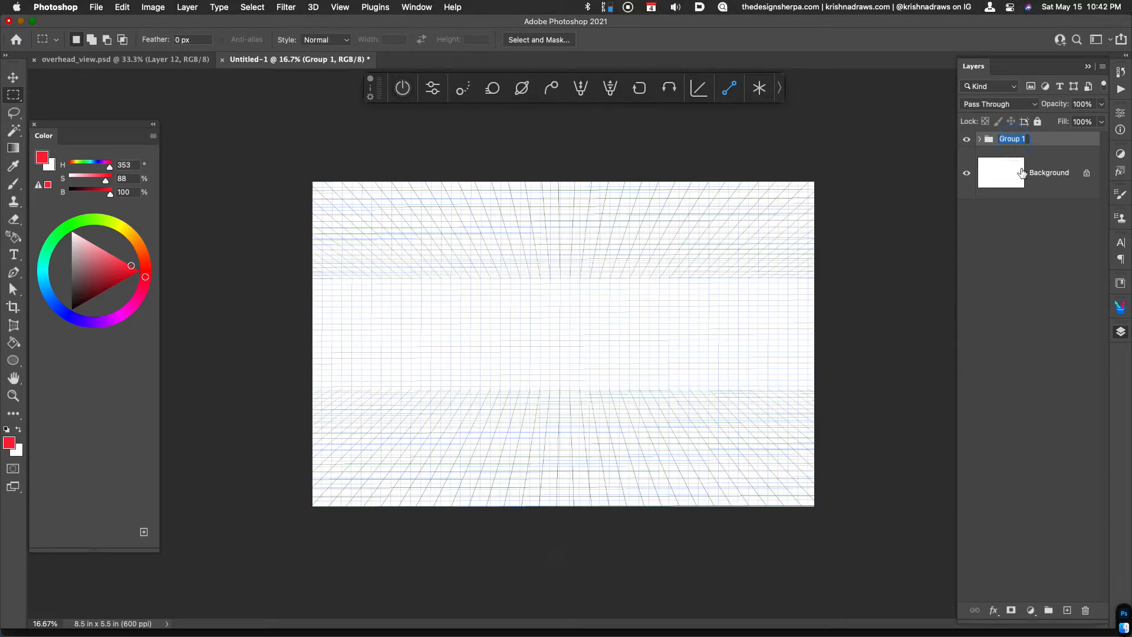
{"action": "type", "text": "grids"}
{"action": "key", "text": "Return"}
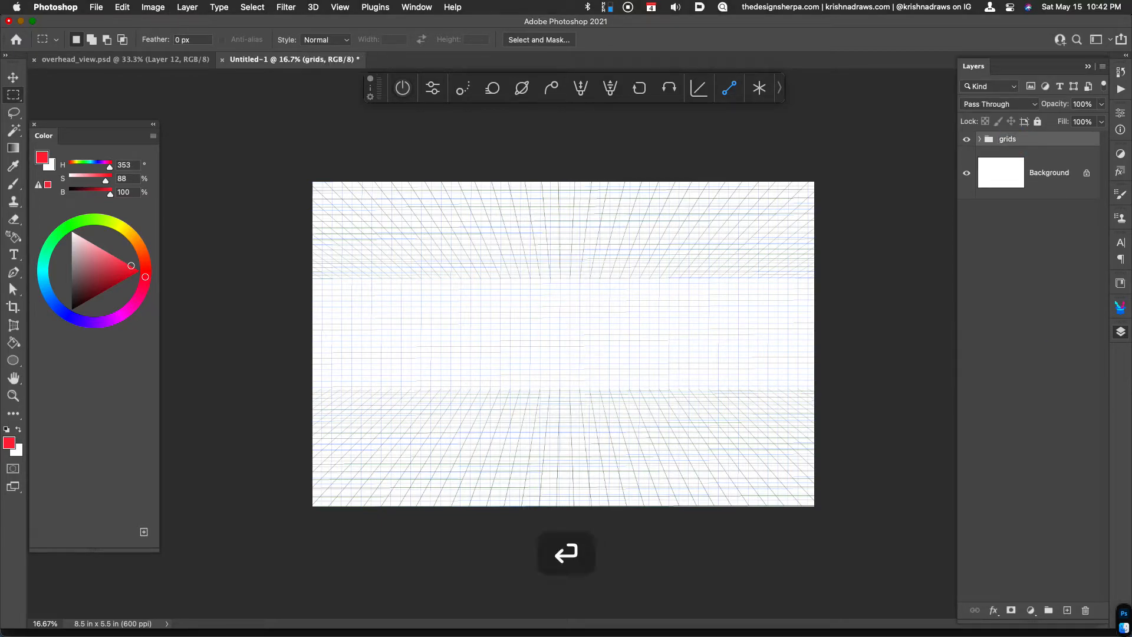
Create a new layer above the grids group and brush five staggered red horizontal building edges along the upper strip's inner boundary
{"action": "key", "text": "super+alt+shift+n"}
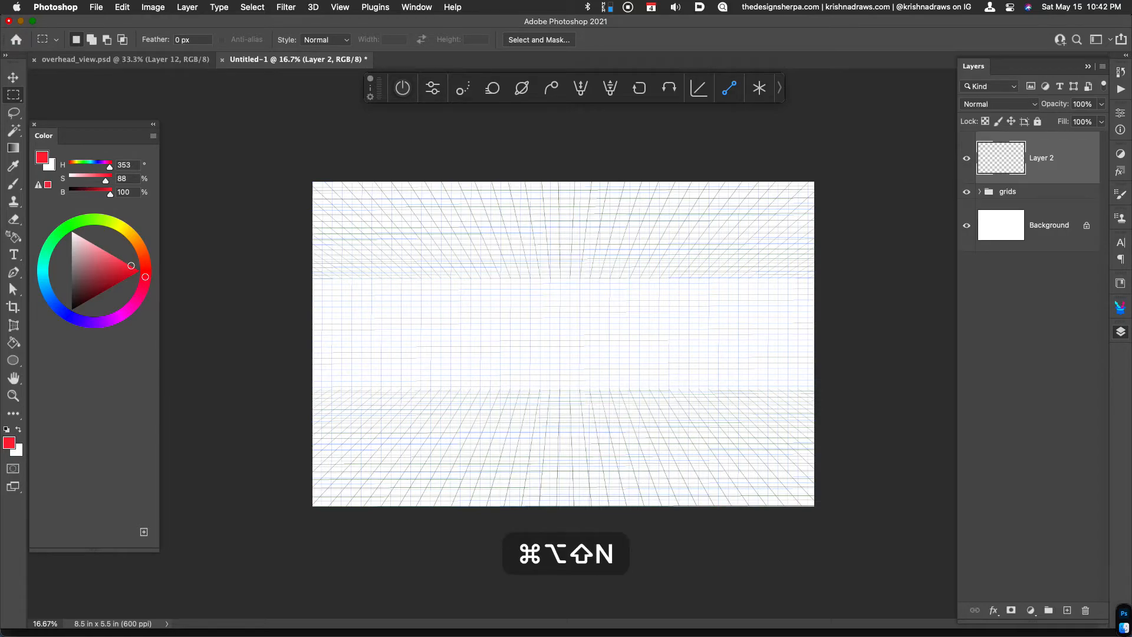
{"action": "key", "text": "b"}
{"action": "left_click_drag", "start_coordinate": [308, 277], "coordinate": [394, 277]}
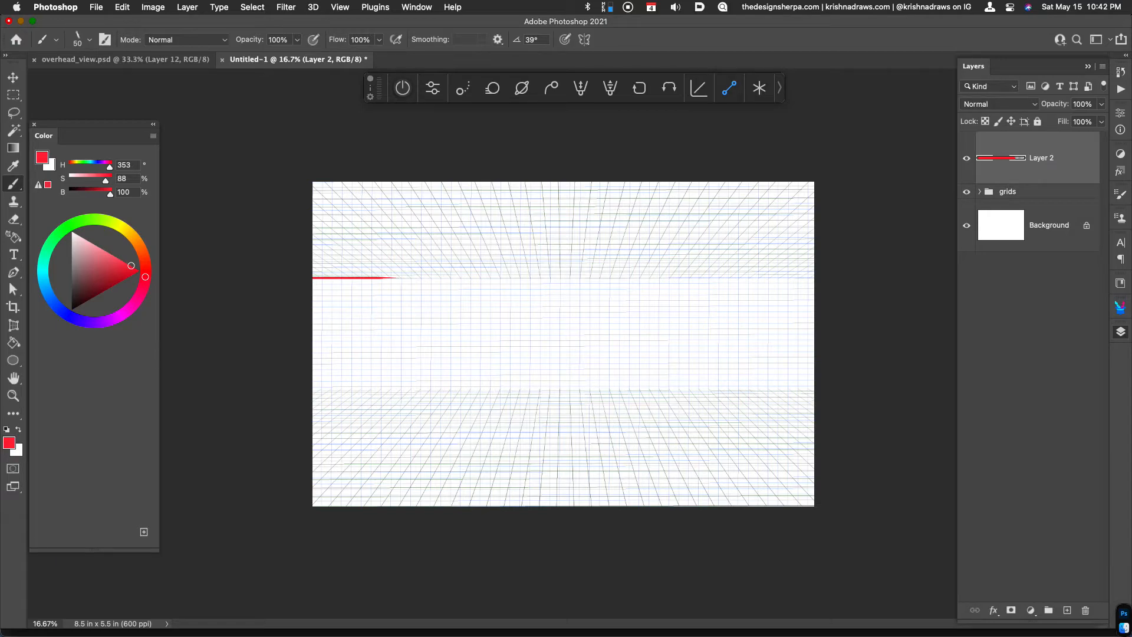
{"action": "key", "text": "shift"}
{"action": "left_click_drag", "start_coordinate": [400, 255], "coordinate": [456, 254]}
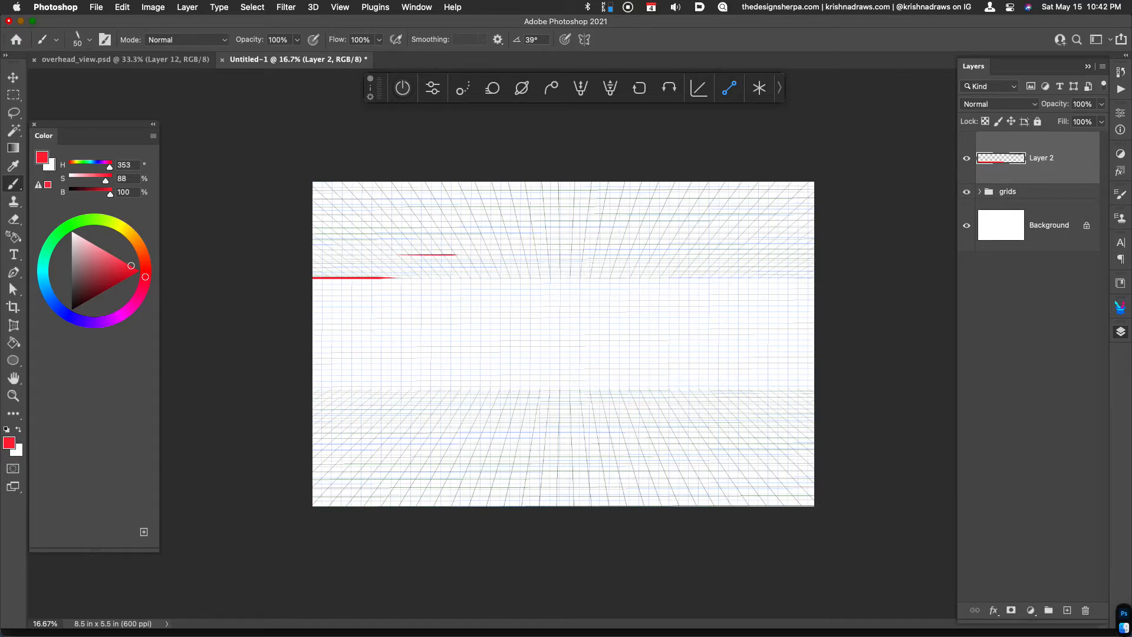
{"action": "key", "text": "shift"}
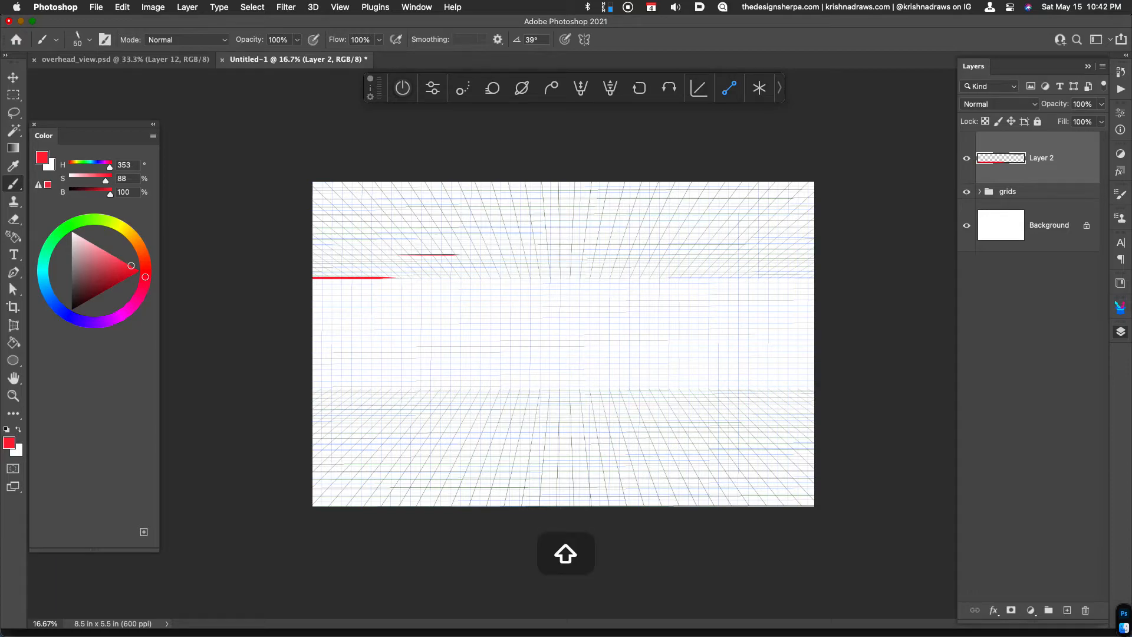
{"action": "left_click_drag", "start_coordinate": [491, 276], "coordinate": [570, 276]}
{"action": "key", "text": "shift"}
{"action": "left_click_drag", "start_coordinate": [591, 284], "coordinate": [764, 266]}
{"action": "key", "text": "shift"}
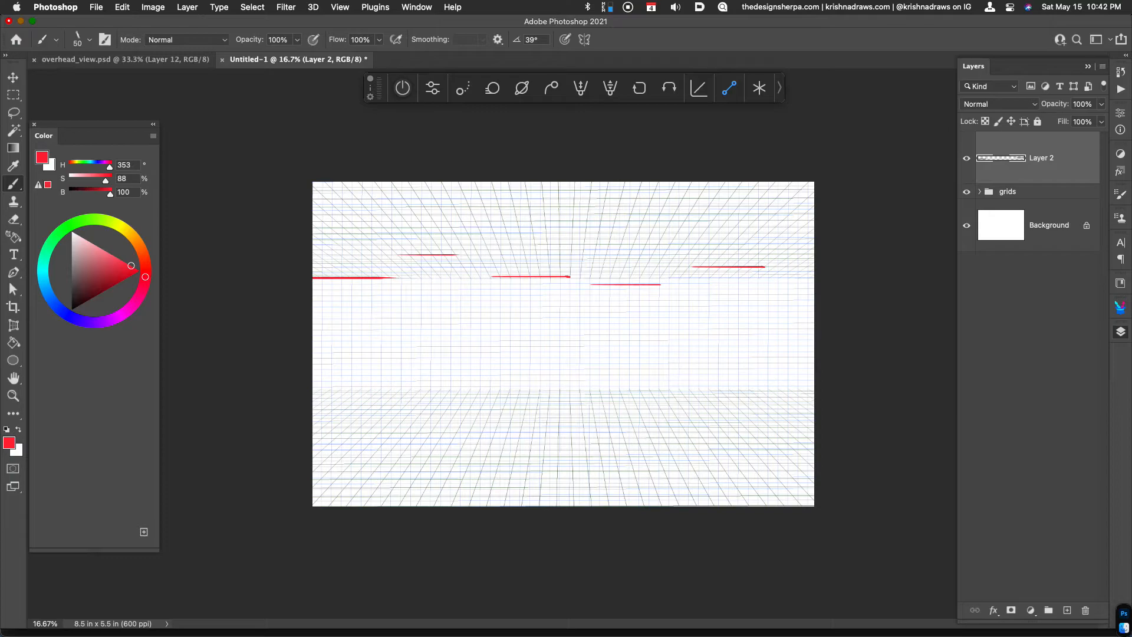
Brush five staggered red horizontal building edges along the lower strip's inner boundary
{"action": "key", "text": "shift"}
{"action": "mouse_move", "coordinate": [313, 399]}
{"action": "left_mouse_down"}
{"action": "mouse_move", "coordinate": [486, 389]}
{"action": "mouse_move", "coordinate": [717, 418]}
{"action": "mouse_move", "coordinate": [790, 397]}
{"action": "left_mouse_up"}
{"action": "key", "text": "shift"}
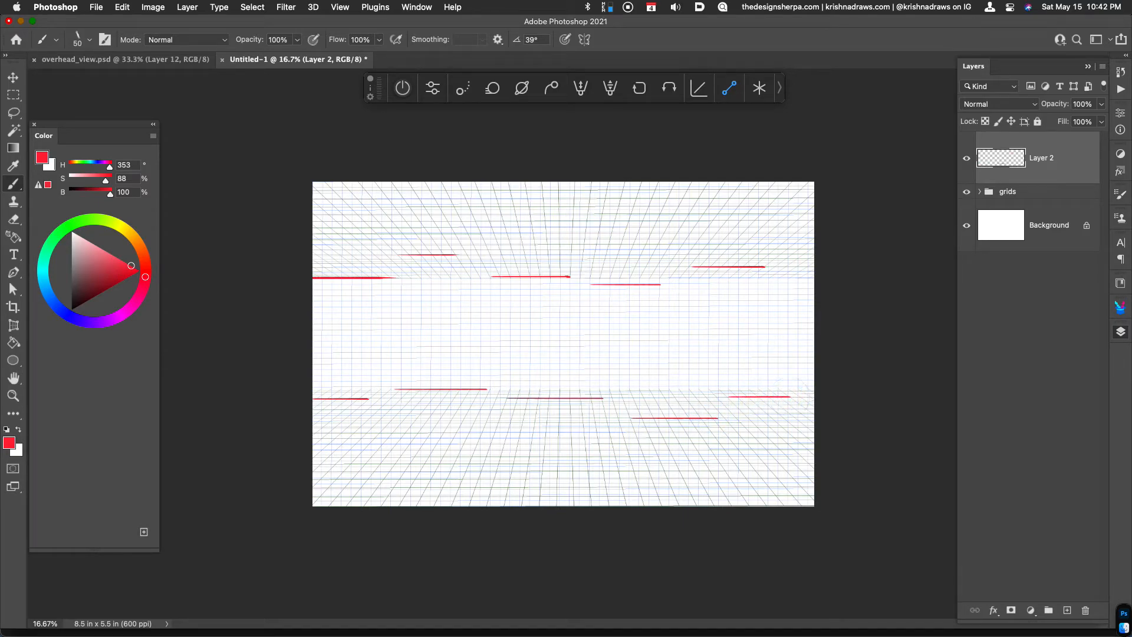
Turn on the straight-line drawing guide and brush four receding red edges from the upper-left horizontal lines out past the canvas border
{"action": "key", "text": "shift+Tab"}
{"action": "left_click", "coordinate": [403, 87]}
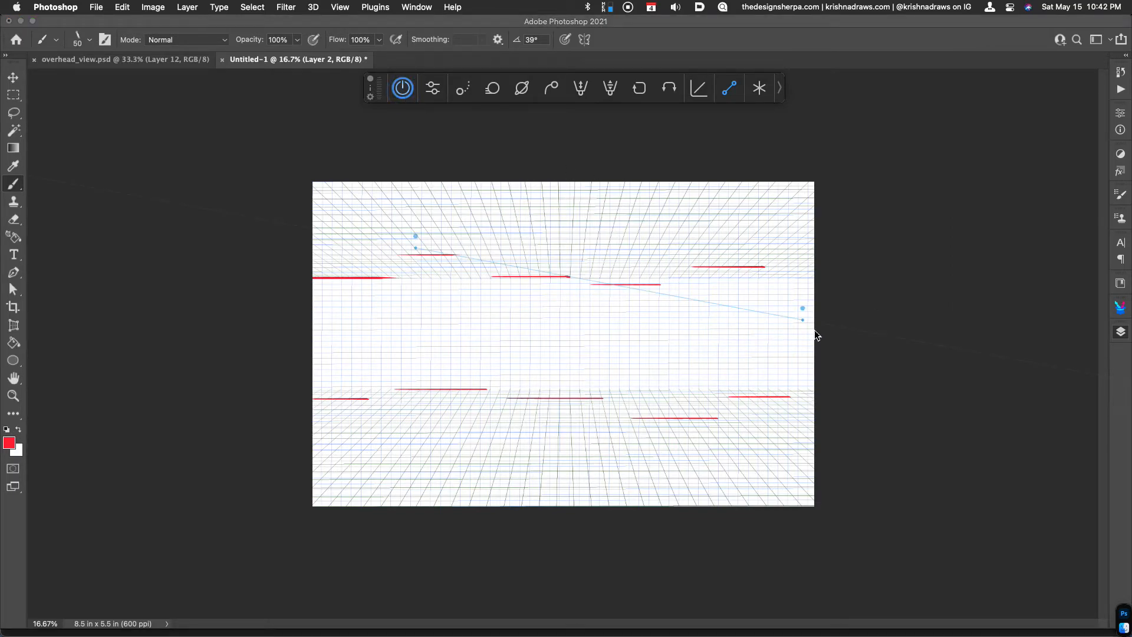
{"action": "key", "text": "shift+Tab"}
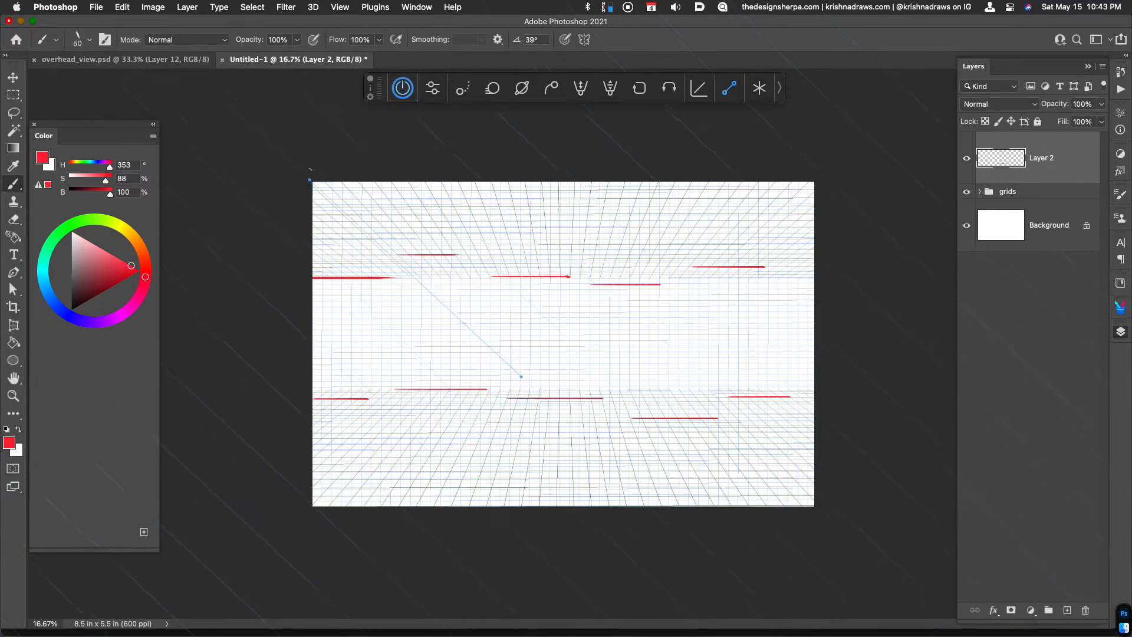
{"action": "left_click_drag", "start_coordinate": [400, 276], "coordinate": [312, 194]}
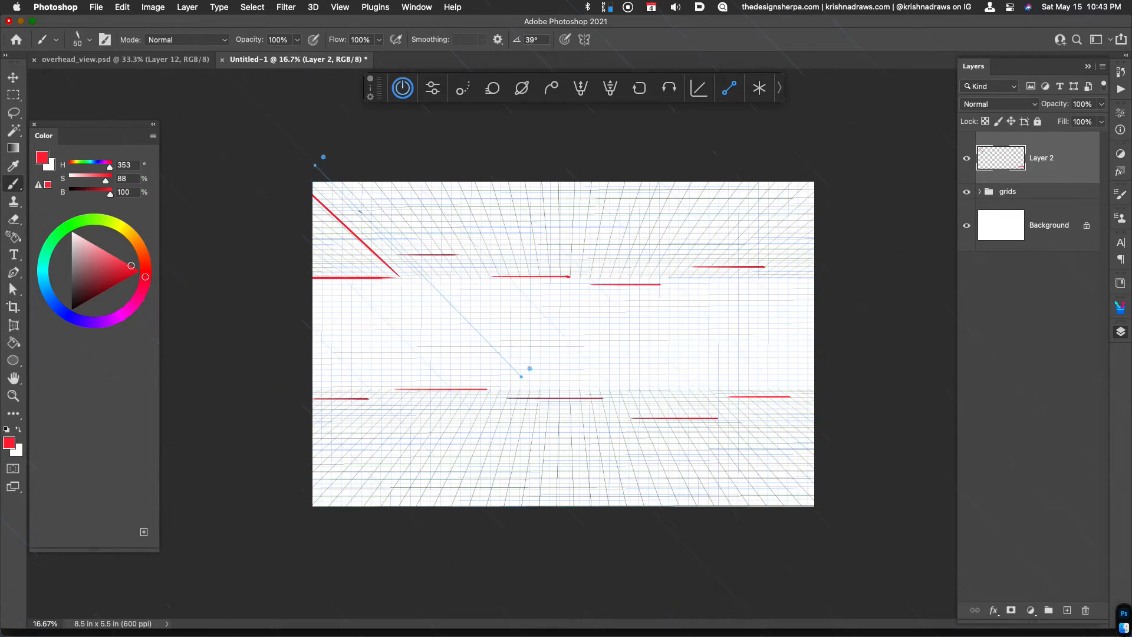
{"action": "left_click_drag", "start_coordinate": [395, 254], "coordinate": [322, 171]}
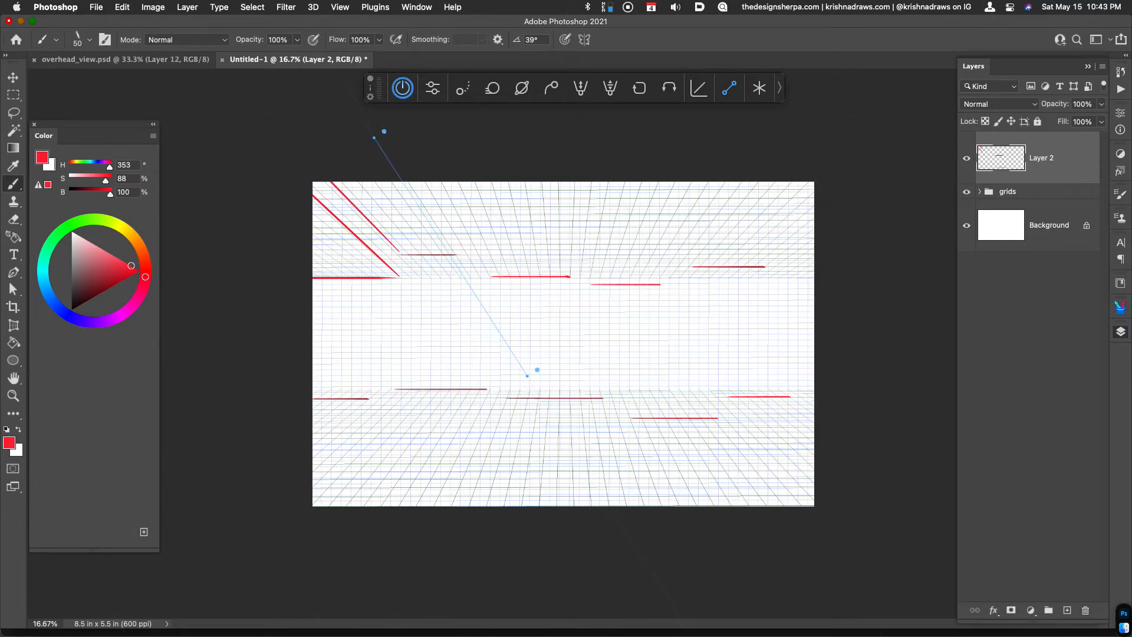
{"action": "left_click_drag", "start_coordinate": [457, 253], "coordinate": [382, 139]}
{"action": "left_click_drag", "start_coordinate": [499, 273], "coordinate": [451, 165]}
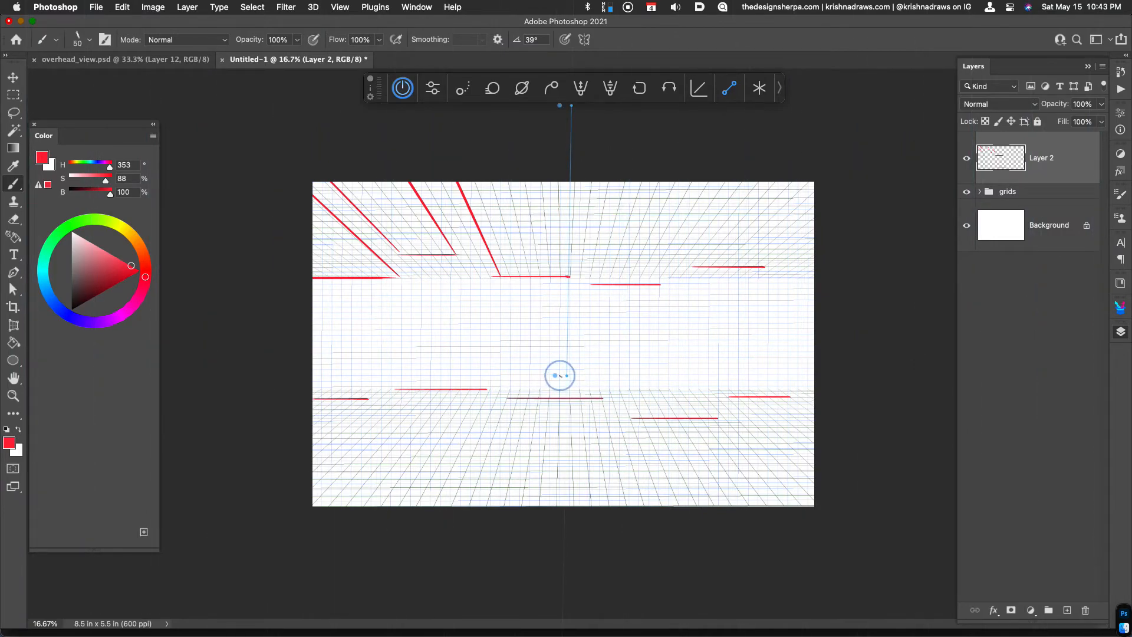
Brush three receding red edges from the upper central horizontal lines to the canvas's top border, and turn the drawing guide off
{"action": "left_click_drag", "start_coordinate": [571, 272], "coordinate": [576, 182]}
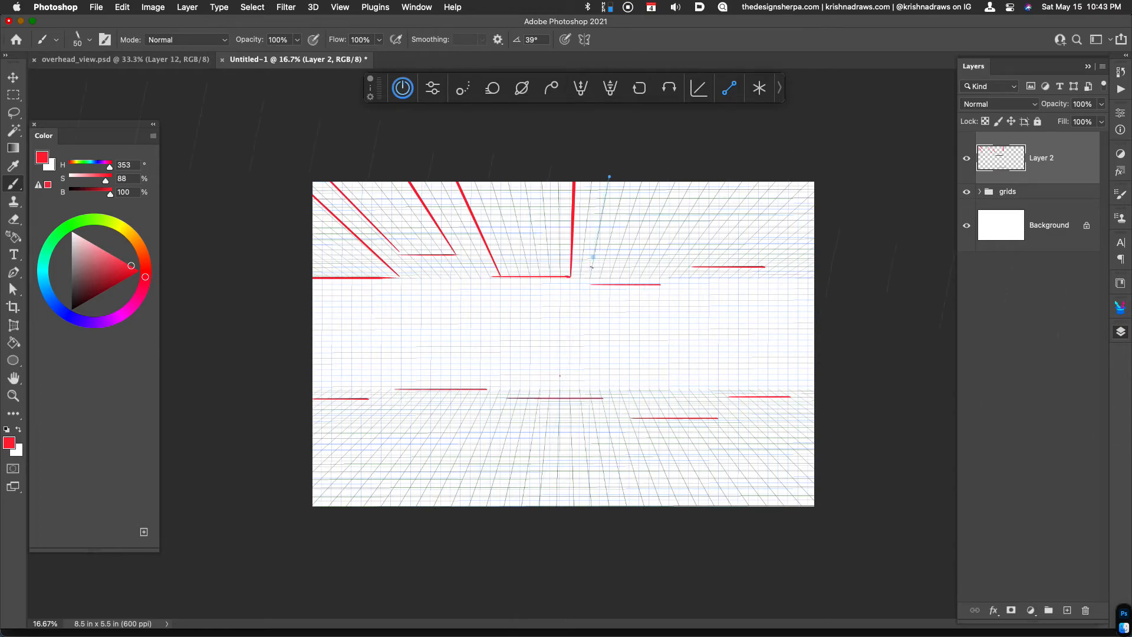
{"action": "left_click_drag", "start_coordinate": [591, 284], "coordinate": [619, 152]}
{"action": "left_click_drag", "start_coordinate": [659, 284], "coordinate": [741, 184]}
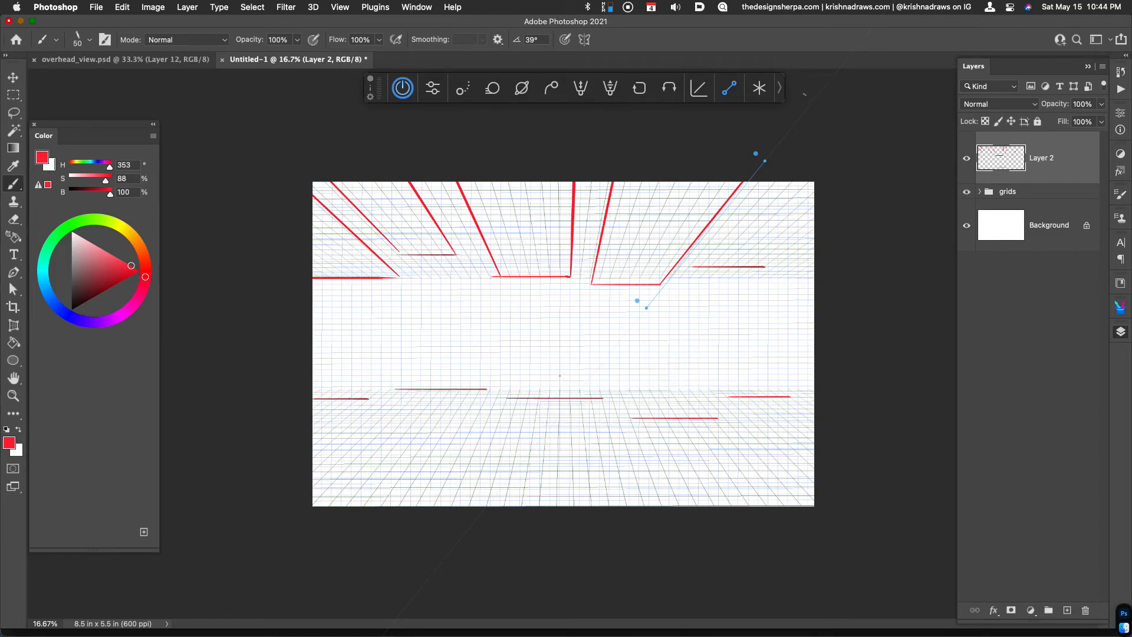
{"action": "key", "text": "shift+Tab"}
{"action": "left_click", "coordinate": [403, 88]}
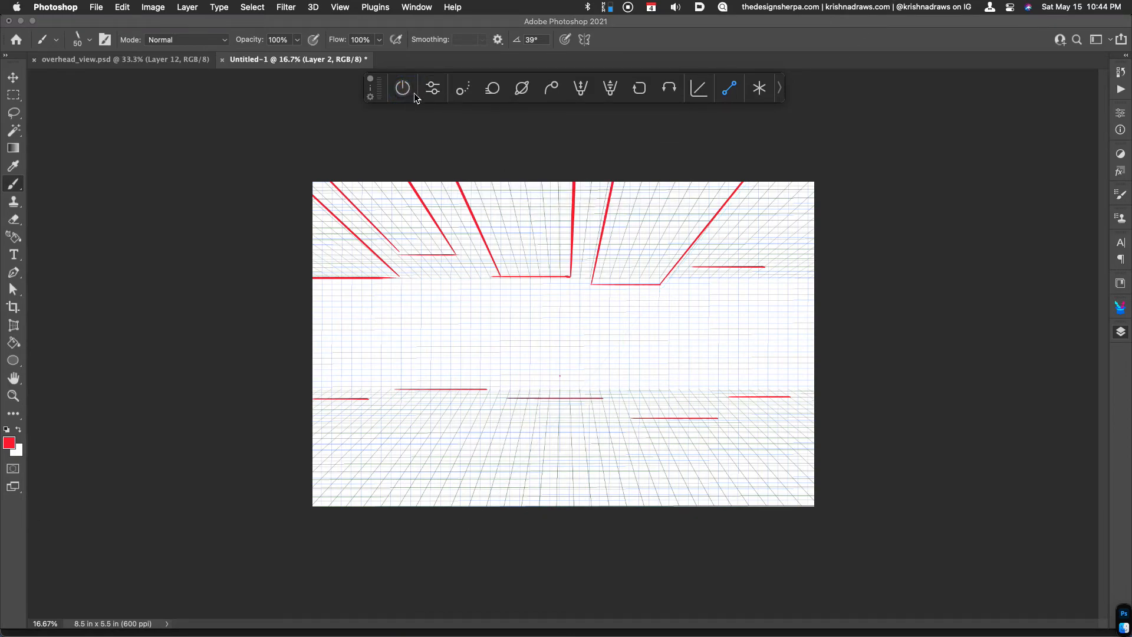
{"action": "key", "text": "shift+Tab"}
Sketch a row of three small red windows near the base of the upper central building
{"action": "key", "text": "super+equal"}
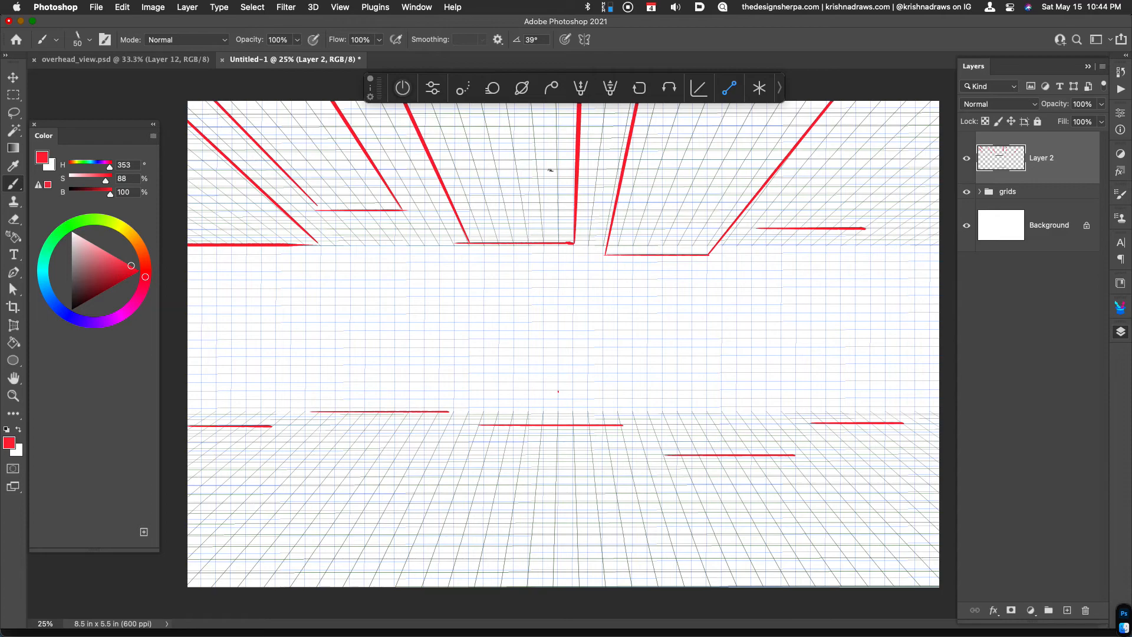
{"action": "mouse_move", "coordinate": [469, 202]}
{"action": "left_mouse_down"}
{"action": "mouse_move", "coordinate": [474, 216]}
{"action": "mouse_move", "coordinate": [476, 202]}
{"action": "mouse_move", "coordinate": [484, 211]}
{"action": "left_mouse_up"}
{"action": "left_click_drag", "start_coordinate": [474, 213], "coordinate": [509, 218]}
{"action": "left_click_drag", "start_coordinate": [509, 218], "coordinate": [526, 218]}
{"action": "left_click_drag", "start_coordinate": [502, 203], "coordinate": [521, 211]}
{"action": "mouse_move", "coordinate": [508, 213]}
{"action": "left_mouse_down"}
{"action": "mouse_move", "coordinate": [558, 217]}
{"action": "mouse_move", "coordinate": [558, 203]}
{"action": "left_mouse_up"}
{"action": "left_click_drag", "start_coordinate": [557, 203], "coordinate": [557, 213]}
Brush a thick red horizontal floor line across the upper central building, just beyond its small windows
{"action": "key", "text": "shift"}
{"action": "key", "text": "shift"}
{"action": "mouse_move", "coordinate": [444, 170]}
{"action": "left_mouse_down"}
{"action": "mouse_move", "coordinate": [573, 176]}
{"action": "mouse_move", "coordinate": [459, 172]}
{"action": "mouse_move", "coordinate": [577, 161]}
{"action": "left_mouse_up"}
{"action": "left_click_drag", "start_coordinate": [439, 171], "coordinate": [578, 172]}
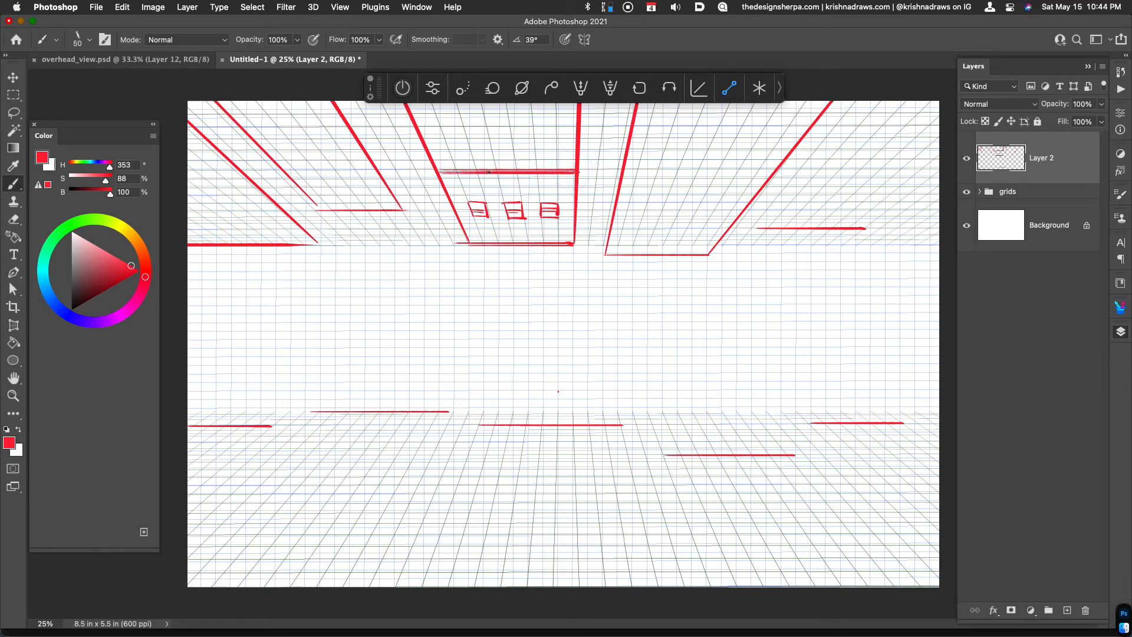
Sketch a row of three larger red windows on the upper central building between the floor line and the canvas's top border
{"action": "key", "text": "shift"}
{"action": "mouse_move", "coordinate": [459, 148]}
{"action": "left_mouse_down"}
{"action": "mouse_move", "coordinate": [438, 125]}
{"action": "mouse_move", "coordinate": [462, 126]}
{"action": "mouse_move", "coordinate": [468, 149]}
{"action": "mouse_move", "coordinate": [457, 139]}
{"action": "mouse_move", "coordinate": [509, 128]}
{"action": "mouse_move", "coordinate": [494, 149]}
{"action": "left_mouse_up"}
{"action": "mouse_move", "coordinate": [494, 149]}
{"action": "left_mouse_down"}
{"action": "mouse_move", "coordinate": [512, 150]}
{"action": "mouse_move", "coordinate": [509, 138]}
{"action": "mouse_move", "coordinate": [531, 129]}
{"action": "mouse_move", "coordinate": [537, 146]}
{"action": "mouse_move", "coordinate": [556, 126]}
{"action": "left_mouse_up"}
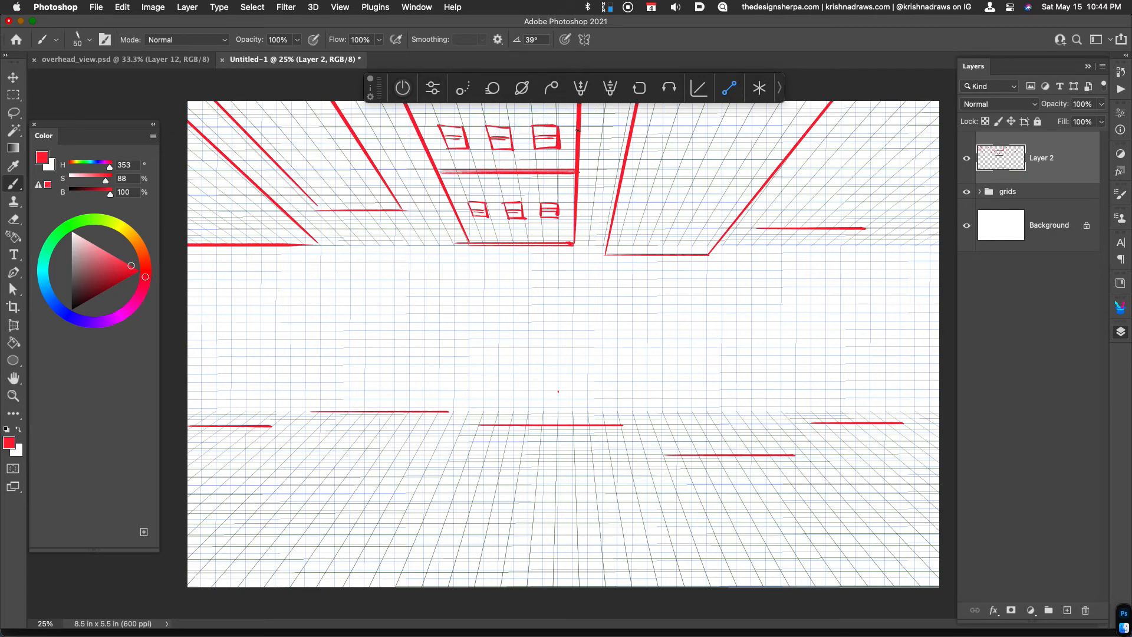
Brush straight vertical red edges from the corners of the neighbouring upper buildings, two left and two right of the central one
{"action": "key", "text": "super+minus"}
{"action": "left_click_drag", "start_coordinate": [592, 283], "coordinate": [590, 167]}
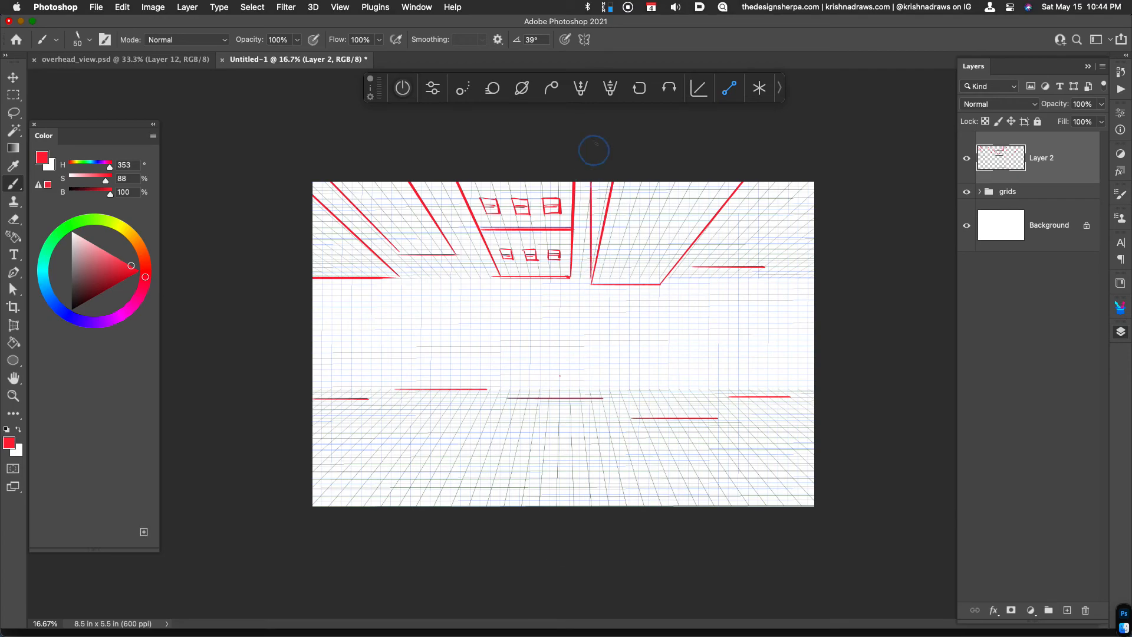
{"action": "left_click_drag", "start_coordinate": [455, 254], "coordinate": [456, 177]}
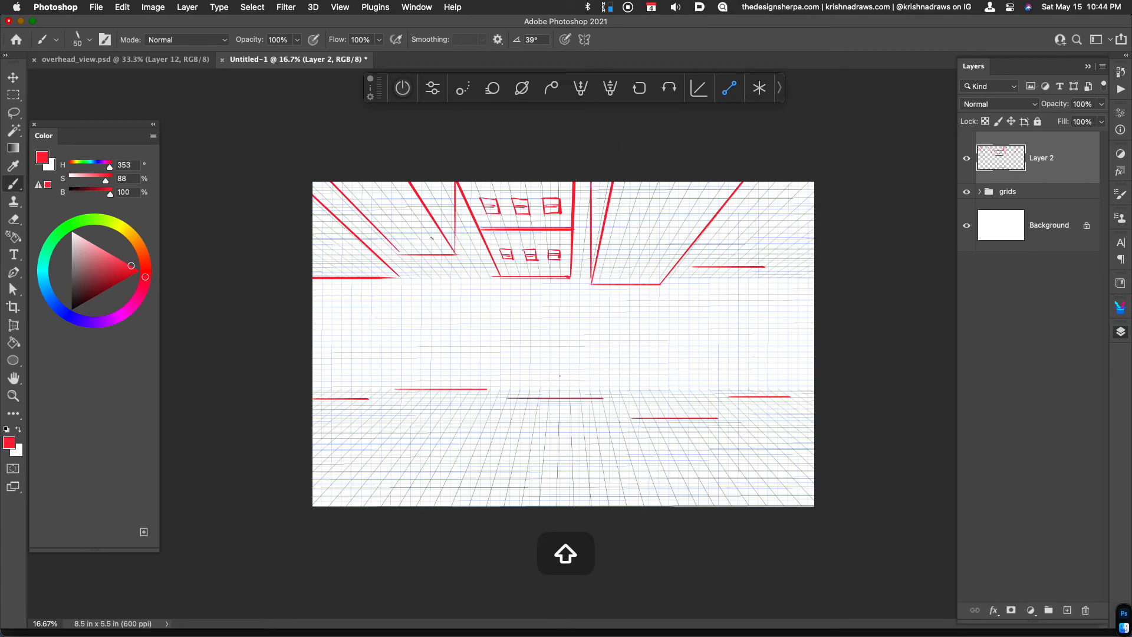
{"action": "key", "text": "super+z"}
{"action": "left_click_drag", "start_coordinate": [454, 255], "coordinate": [454, 183]}
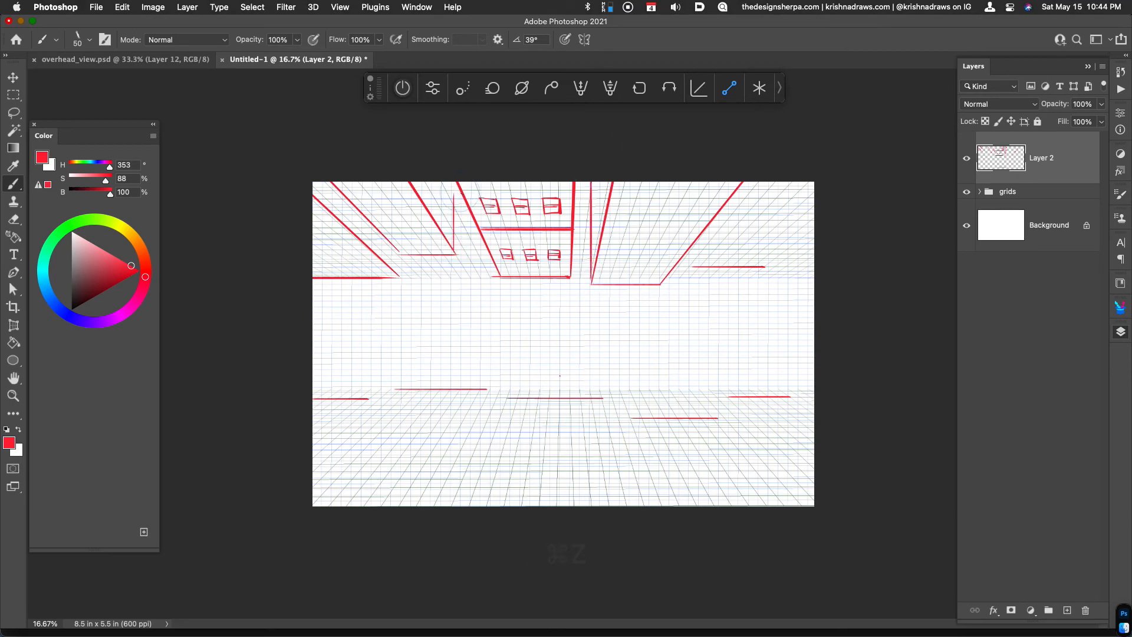
{"action": "left_click_drag", "start_coordinate": [398, 275], "coordinate": [399, 252]}
{"action": "left_click_drag", "start_coordinate": [693, 265], "coordinate": [694, 244]}
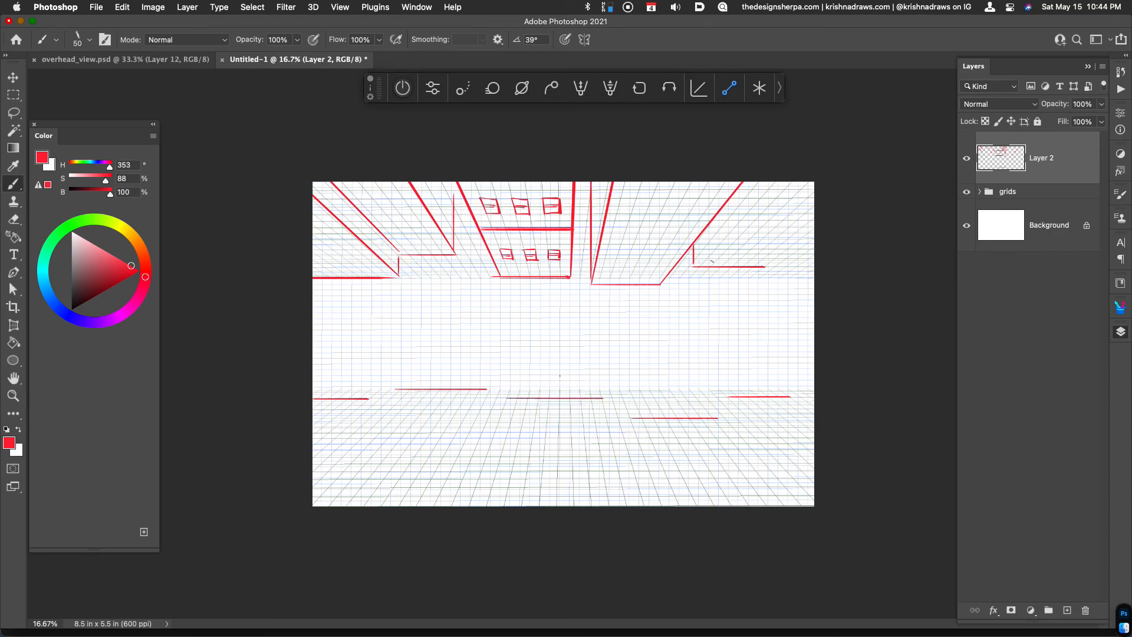